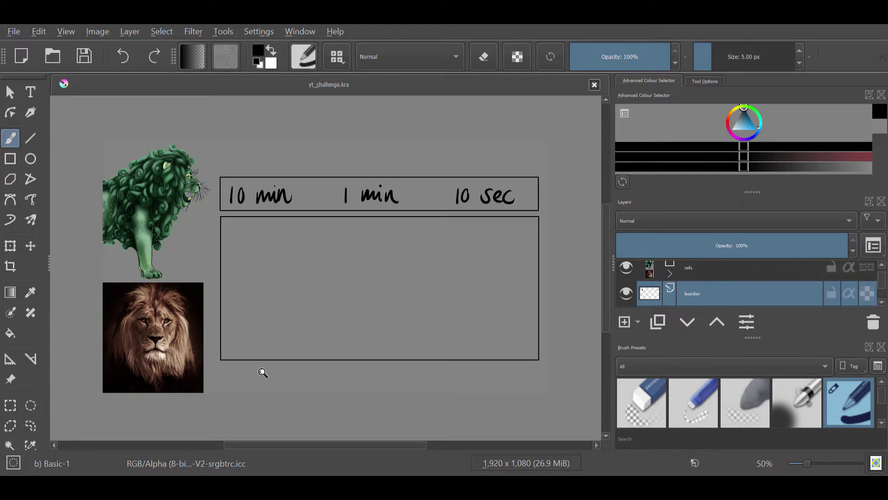
pyautogui.moveTo(263, 372); pyautogui.dragTo(261, 301)
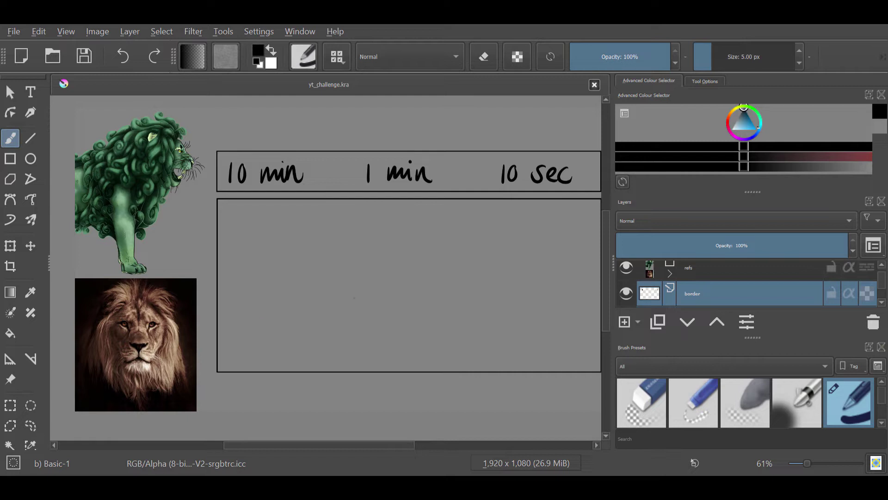
pyautogui.moveTo(274, 226); pyautogui.dragTo(300, 231)
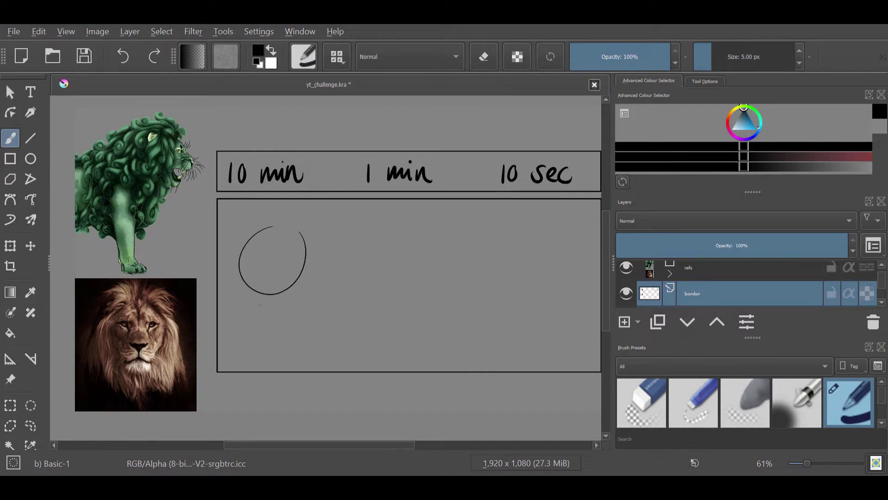
pyautogui.hotkey('ctrl', 'z')
# Add a paint layer beneath the border layer and draw a circle for the lion's head in the 10 min section.
pyautogui.click(883, 303)
pyautogui.click(710, 296)
pyautogui.press('Insert')
pyautogui.moveTo(273, 228)
pyautogui.mouseDown()
pyautogui.moveTo(302, 282)
pyautogui.moveTo(257, 231)
pyautogui.mouseUp()
# Sketch the boxy muzzle and chin with the mouth, nose, nose bridge and both eyes inside the head circle.
pyautogui.moveTo(255, 282)
pyautogui.mouseDown()
pyautogui.moveTo(257, 313)
pyautogui.moveTo(278, 319)
pyautogui.mouseUp()
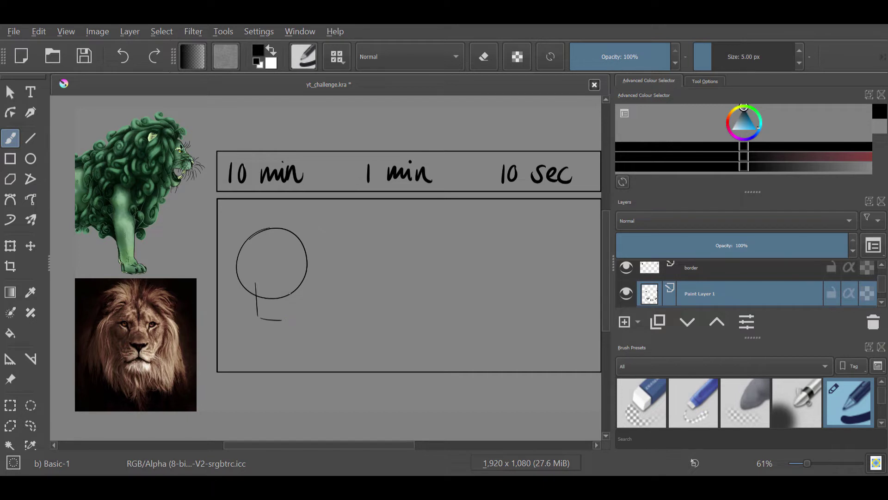
pyautogui.moveTo(288, 285); pyautogui.dragTo(286, 318)
pyautogui.moveTo(265, 286)
pyautogui.mouseDown()
pyautogui.moveTo(283, 287)
pyautogui.moveTo(274, 303)
pyautogui.moveTo(288, 308)
pyautogui.moveTo(262, 307)
pyautogui.moveTo(257, 301)
pyautogui.moveTo(291, 305)
pyautogui.mouseUp()
pyautogui.moveTo(266, 268)
pyautogui.mouseDown()
pyautogui.moveTo(263, 283)
pyautogui.moveTo(285, 283)
pyautogui.mouseUp()
pyautogui.moveTo(240, 273); pyautogui.dragTo(252, 291)
pyautogui.moveTo(239, 261); pyautogui.dragTo(241, 275)
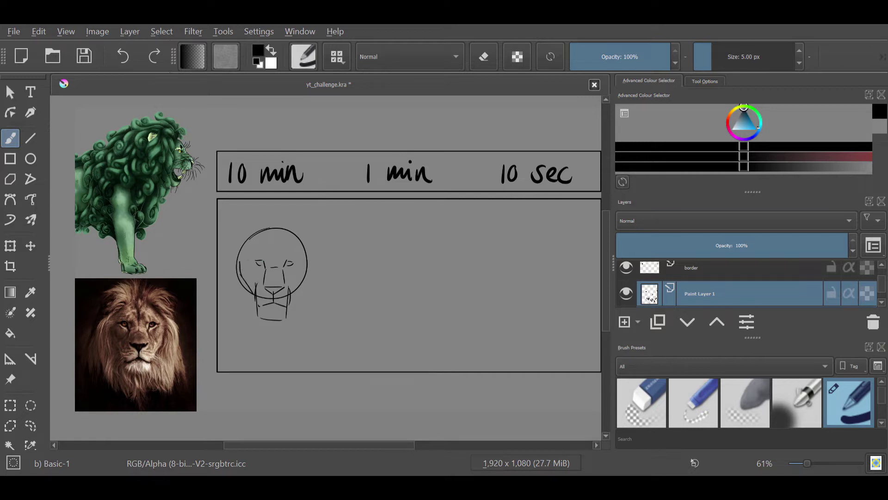
# Sketch the forehead's centre line and reinforce the contours of the head, cheeks and chin.
pyautogui.moveTo(249, 243); pyautogui.dragTo(240, 257)
pyautogui.moveTo(275, 236)
pyautogui.mouseDown()
pyautogui.moveTo(275, 265)
pyautogui.moveTo(286, 232)
pyautogui.moveTo(305, 257)
pyautogui.mouseUp()
pyautogui.hotkey('ctrl', 'z')
pyautogui.moveTo(255, 236); pyautogui.dragTo(244, 247)
pyautogui.moveTo(305, 261); pyautogui.dragTo(302, 280)
pyautogui.moveTo(258, 312); pyautogui.dragTo(283, 317)
# Sketch a loose dashed outline of the mane around the head and rough in both ears.
pyautogui.moveTo(224, 276)
pyautogui.mouseDown()
pyautogui.moveTo(247, 343)
pyautogui.moveTo(289, 351)
pyautogui.moveTo(301, 343)
pyautogui.mouseUp()
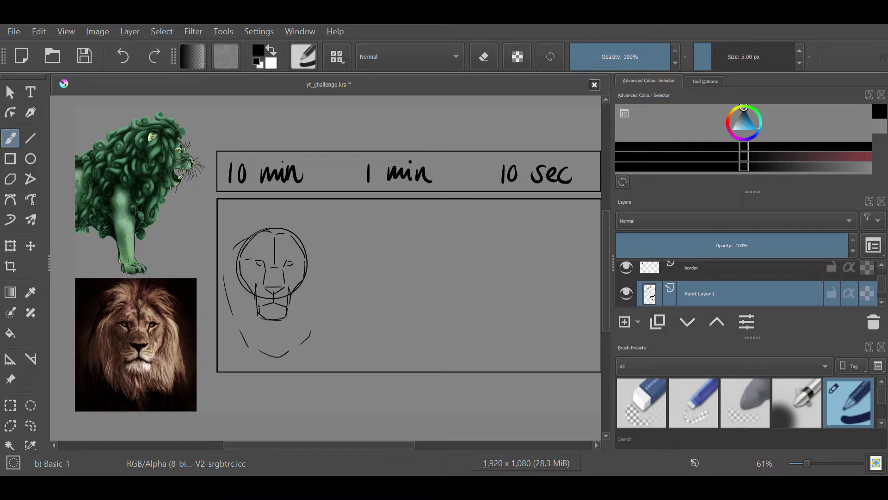
pyautogui.moveTo(302, 237)
pyautogui.mouseDown()
pyautogui.moveTo(314, 255)
pyautogui.moveTo(319, 313)
pyautogui.mouseUp()
pyautogui.hotkey('ctrl', 'z')
pyautogui.hotkey('ctrl', 'z')
pyautogui.moveTo(299, 238)
pyautogui.mouseDown()
pyautogui.moveTo(315, 251)
pyautogui.moveTo(314, 315)
pyautogui.mouseUp()
pyautogui.hotkey('ctrl', 'z')
pyautogui.moveTo(257, 210)
pyautogui.mouseDown()
pyautogui.moveTo(304, 215)
pyautogui.moveTo(291, 233)
pyautogui.moveTo(324, 236)
pyautogui.mouseUp()
pyautogui.moveTo(323, 243); pyautogui.dragTo(323, 261)
pyautogui.moveTo(244, 217)
pyautogui.mouseDown()
pyautogui.moveTo(232, 222)
pyautogui.moveTo(221, 250)
pyautogui.mouseUp()
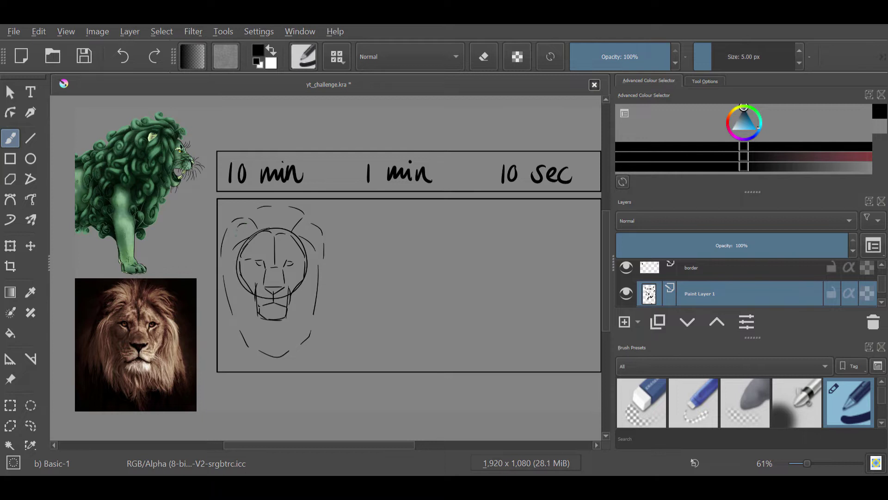
pyautogui.moveTo(239, 233)
pyautogui.mouseDown()
pyautogui.moveTo(253, 223)
pyautogui.moveTo(318, 240)
pyautogui.mouseUp()
# Use the Transform tool to shift the lion sketch slightly to the right inside the frame, and return to the brush.
pyautogui.scroll(-1, 371, 290)
pyautogui.click(11, 245)
pyautogui.moveTo(286, 251)
pyautogui.mouseDown()
pyautogui.moveTo(296, 251)
pyautogui.moveTo(288, 246)
pyautogui.mouseUp()
pyautogui.press('b')
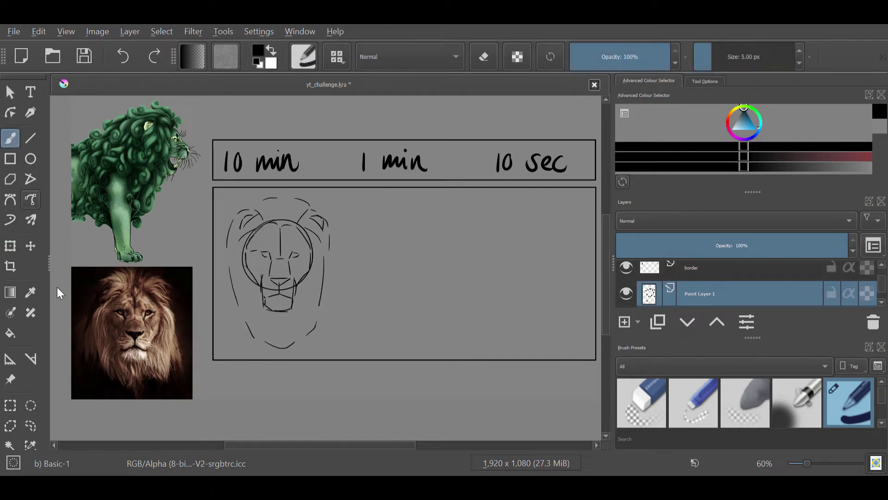
pyautogui.moveTo(222, 251); pyautogui.dragTo(217, 286)
pyautogui.hotkey('ctrl', 'z')
# Add a paint layer above the rough sketch for the line art and set Paint Layer 1's opacity to 20%.
pyautogui.click(623, 322)
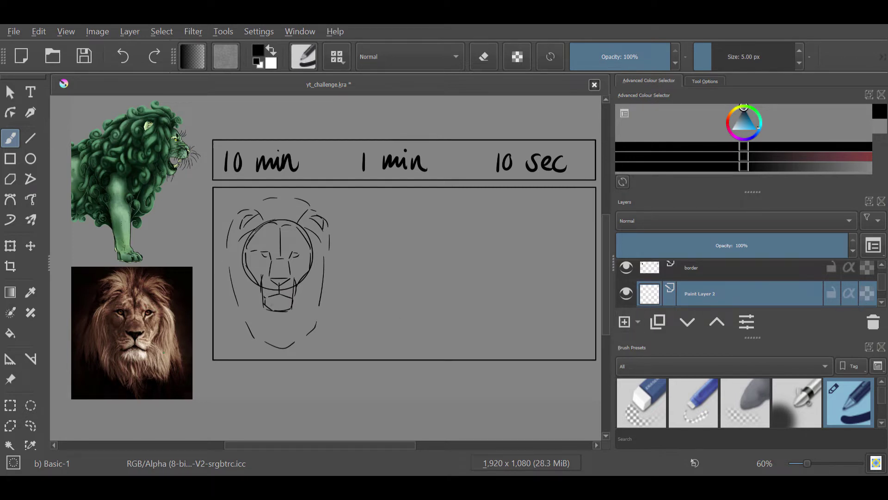
pyautogui.scroll(-1, 720, 290)
pyautogui.click(720, 292)
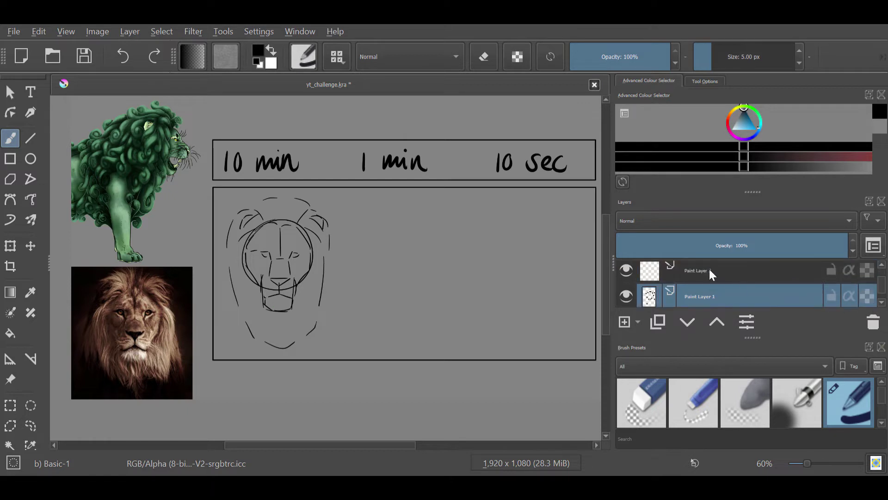
pyautogui.moveTo(753, 251); pyautogui.dragTo(674, 269)
pyautogui.click(737, 268)
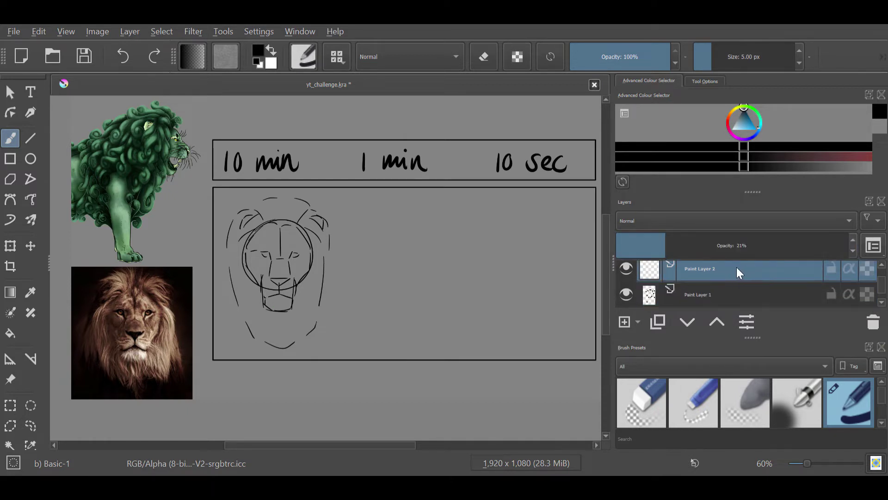
pyautogui.click(742, 292)
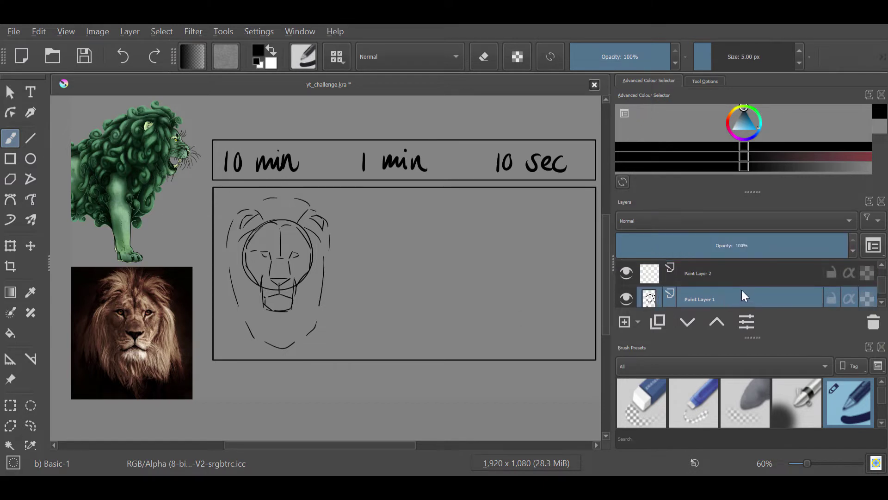
pyautogui.click(678, 270)
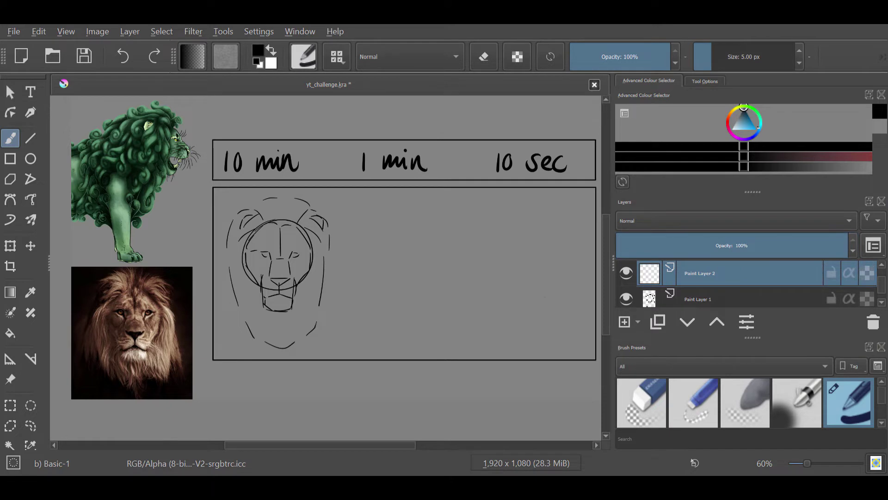
pyautogui.click(716, 293)
pyautogui.moveTo(742, 254); pyautogui.dragTo(662, 262)
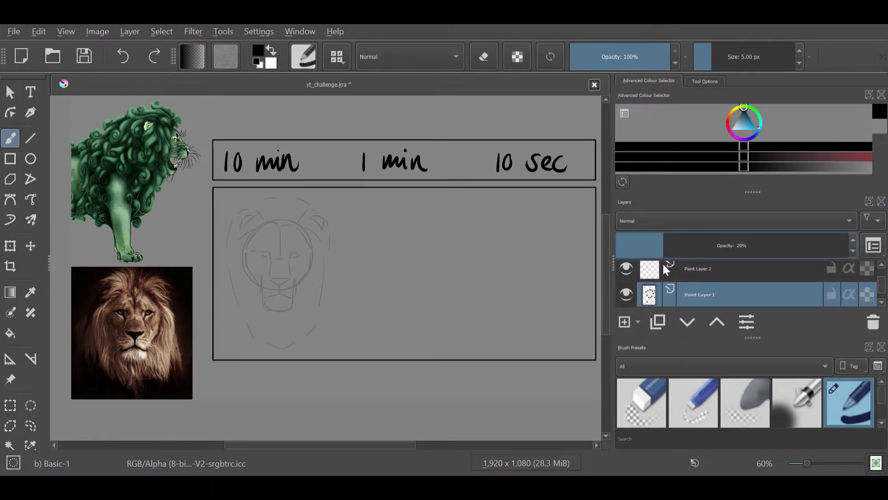
pyautogui.click(662, 262)
pyautogui.moveTo(139, 328); pyautogui.dragTo(155, 290)
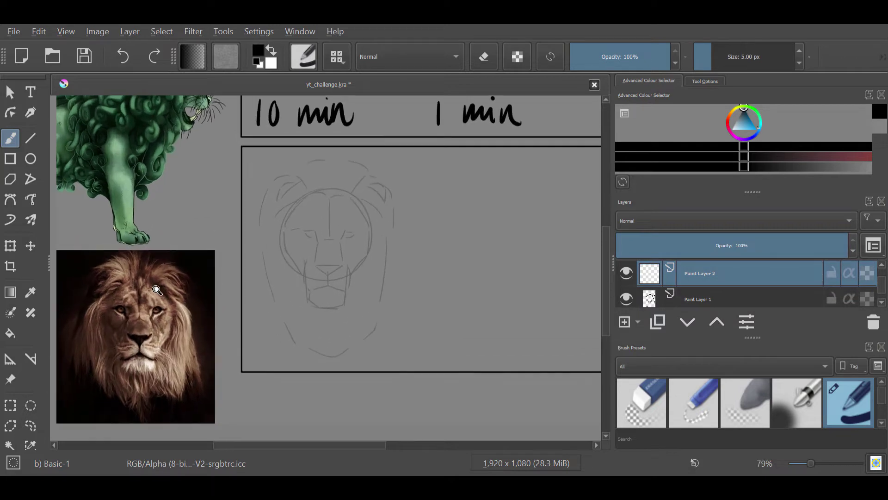
pyautogui.moveTo(294, 362); pyautogui.dragTo(297, 317)
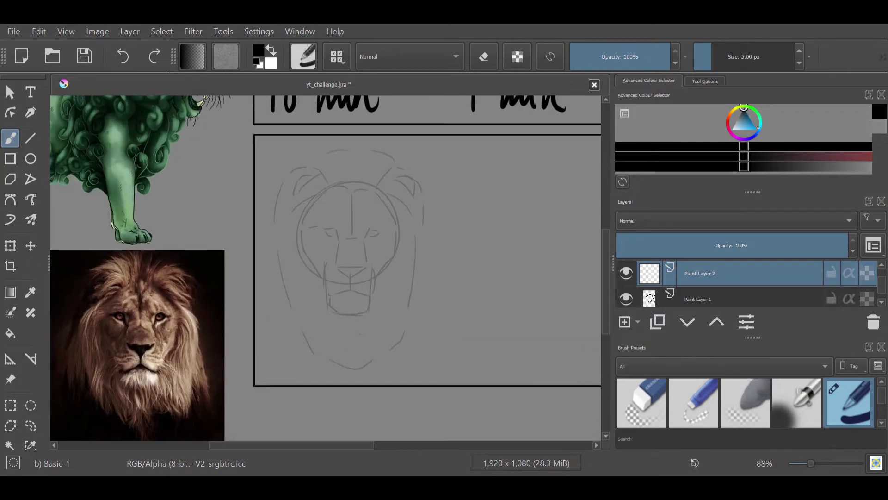
pyautogui.moveTo(335, 262); pyautogui.dragTo(339, 272)
pyautogui.hotkey('ctrl', 'z')
pyautogui.moveTo(351, 268); pyautogui.dragTo(365, 268)
pyautogui.hotkey('ctrl', 'z')
pyautogui.moveTo(350, 272); pyautogui.dragTo(350, 285)
pyautogui.hotkey('ctrl', 'z')
pyautogui.hotkey('ctrl', 'z')
pyautogui.hotkey('ctrl', 'z')
pyautogui.hotkey('ctrl', 'z')
pyautogui.hotkey('ctrl', 'z')
pyautogui.hotkey('ctrl', 'z')
# Set the brush size to 3 px and ink the mouth line, both muzzle sides and the furry chin.
pyautogui.moveTo(766, 64); pyautogui.dragTo(709, 63)
pyautogui.moveTo(340, 238)
pyautogui.mouseDown()
pyautogui.moveTo(363, 260)
pyautogui.moveTo(350, 286)
pyautogui.moveTo(369, 295)
pyautogui.mouseUp()
pyautogui.moveTo(374, 275); pyautogui.dragTo(375, 290)
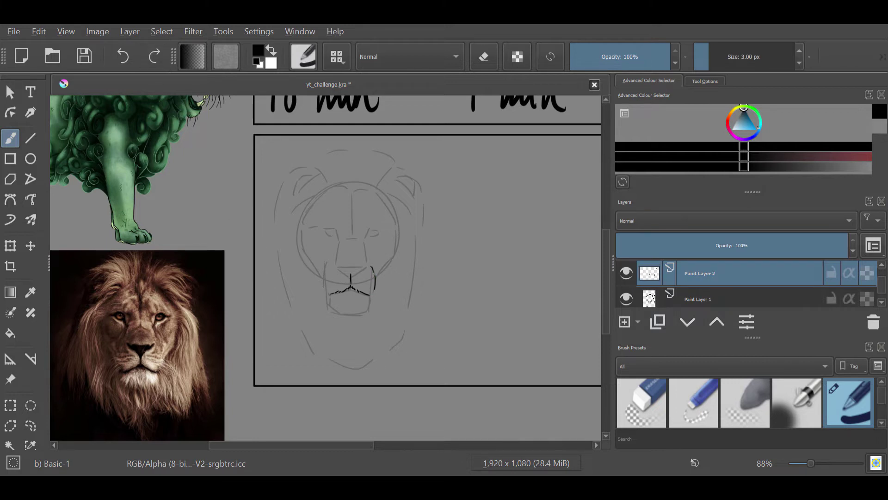
pyautogui.moveTo(327, 266); pyautogui.dragTo(325, 289)
pyautogui.moveTo(328, 301); pyautogui.dragTo(331, 310)
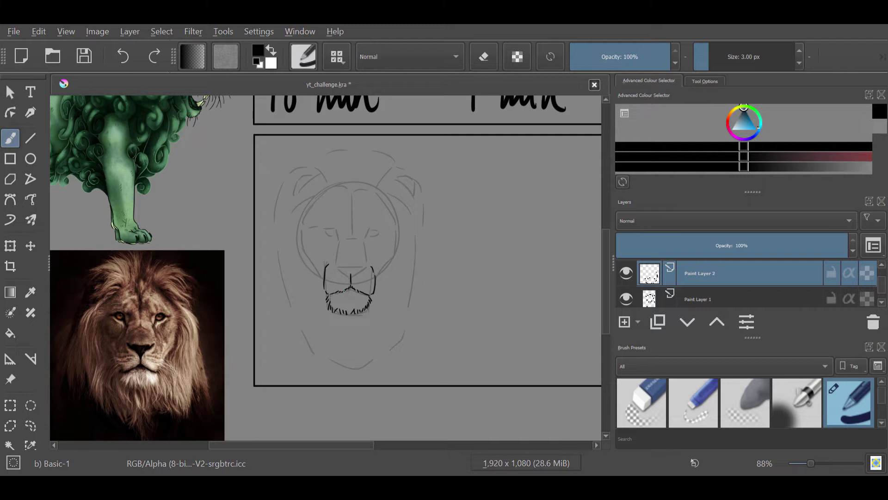
# Rework the mouth line's centre and ink the nose with its nostrils above it.
pyautogui.moveTo(353, 290)
pyautogui.mouseDown()
pyautogui.moveTo(366, 295)
pyautogui.moveTo(327, 297)
pyautogui.mouseUp()
pyautogui.hotkey('ctrl', 'z')
pyautogui.hotkey('ctrl', 'z')
pyautogui.hotkey('ctrl', 'z')
pyautogui.moveTo(347, 291); pyautogui.dragTo(358, 291)
pyautogui.moveTo(339, 268); pyautogui.dragTo(348, 275)
pyautogui.moveTo(348, 267); pyautogui.dragTo(362, 267)
# Ink both sides of the nose bridge and the centre line running up the forehead.
pyautogui.moveTo(341, 241); pyautogui.dragTo(337, 253)
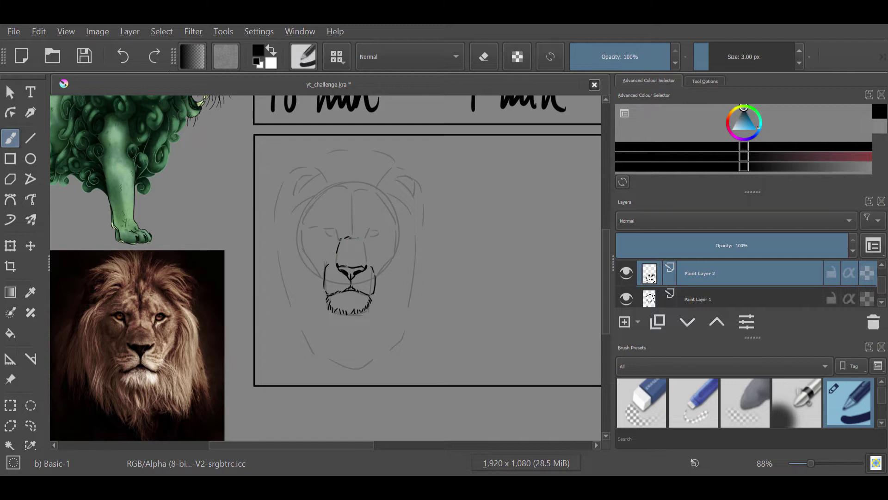
pyautogui.moveTo(363, 241); pyautogui.dragTo(366, 257)
pyautogui.moveTo(354, 200); pyautogui.dragTo(353, 226)
pyautogui.moveTo(332, 187)
pyautogui.mouseDown()
pyautogui.moveTo(346, 186)
pyautogui.moveTo(313, 204)
pyautogui.mouseUp()
pyautogui.moveTo(292, 298)
pyautogui.mouseDown()
pyautogui.moveTo(286, 348)
pyautogui.moveTo(302, 316)
pyautogui.moveTo(299, 345)
pyautogui.moveTo(301, 323)
pyautogui.mouseUp()
pyautogui.hotkey('ctrl', 'z')
pyautogui.hotkey('ctrl', 'z')
pyautogui.hotkey('ctrl', 'z')
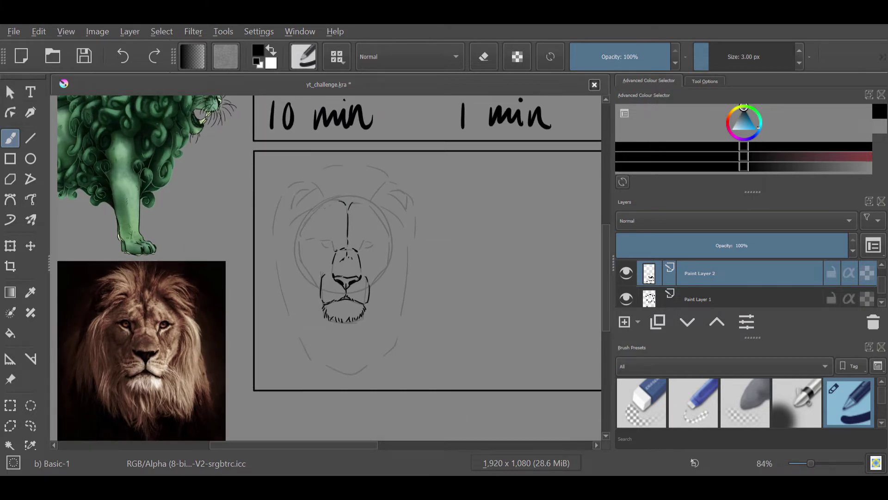
# Ink the curved forehead contours on both sides of the centre line.
pyautogui.moveTo(336, 200)
pyautogui.mouseDown()
pyautogui.moveTo(319, 204)
pyautogui.moveTo(298, 236)
pyautogui.mouseUp()
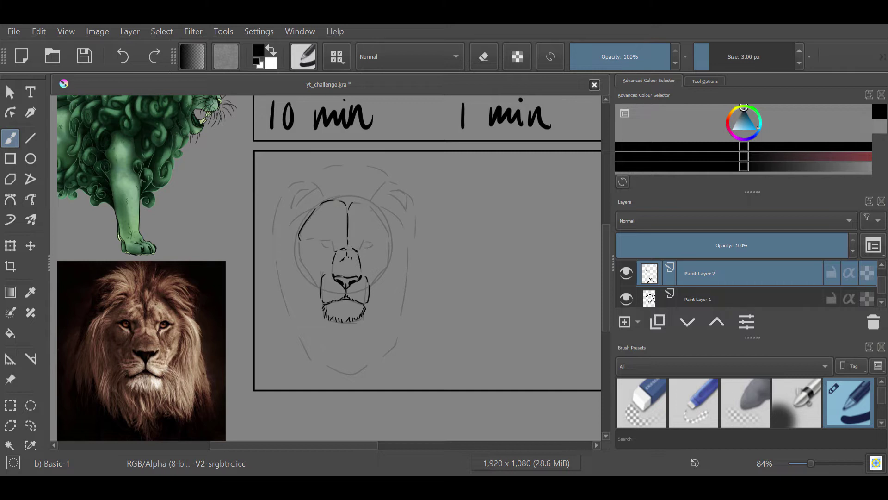
pyautogui.moveTo(357, 202)
pyautogui.mouseDown()
pyautogui.moveTo(369, 202)
pyautogui.moveTo(390, 237)
pyautogui.mouseUp()
pyautogui.hotkey('ctrl', 'z')
pyautogui.moveTo(371, 206); pyautogui.dragTo(388, 234)
# Ink the left cheek contour from beside the eye down to the muzzle, redoing the stroke until it fits the sketch.
pyautogui.moveTo(301, 260); pyautogui.dragTo(320, 292)
pyautogui.hotkey('ctrl', 'z')
pyautogui.moveTo(303, 262); pyautogui.dragTo(322, 290)
pyautogui.hotkey('ctrl', 'z')
pyautogui.hotkey('ctrl', 'z')
pyautogui.hotkey('ctrl', 'z')
pyautogui.moveTo(301, 261); pyautogui.dragTo(323, 291)
pyautogui.hotkey('ctrl', 'z')
pyautogui.scroll(2, 326, 291)
pyautogui.moveTo(294, 251); pyautogui.dragTo(323, 297)
pyautogui.hotkey('ctrl', 'z')
pyautogui.moveTo(295, 254); pyautogui.dragTo(319, 290)
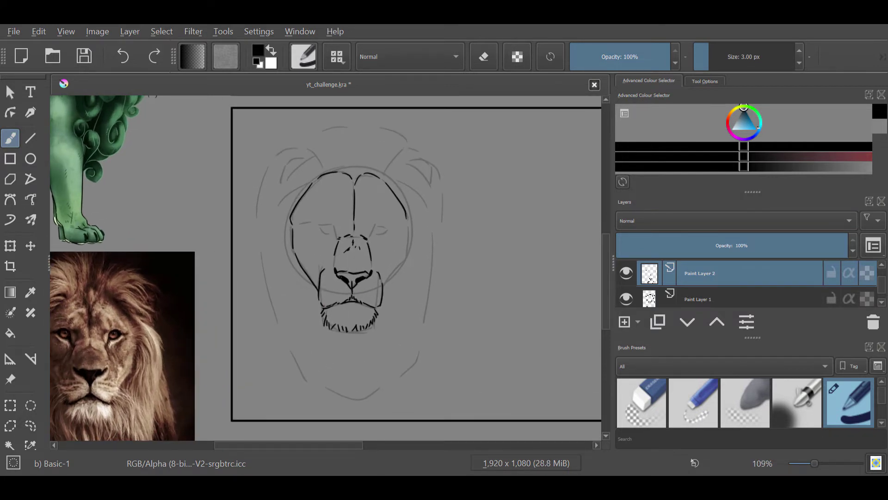
# Ink the right cheek contour and check the face with the sketch layer toggled and the canvas mirrored.
pyautogui.moveTo(384, 291)
pyautogui.mouseDown()
pyautogui.moveTo(411, 256)
pyautogui.moveTo(383, 289)
pyautogui.moveTo(361, 351)
pyautogui.moveTo(396, 294)
pyautogui.moveTo(389, 234)
pyautogui.mouseUp()
pyautogui.hotkey('ctrl', 'z')
pyautogui.click(629, 298)
pyautogui.click(629, 295)
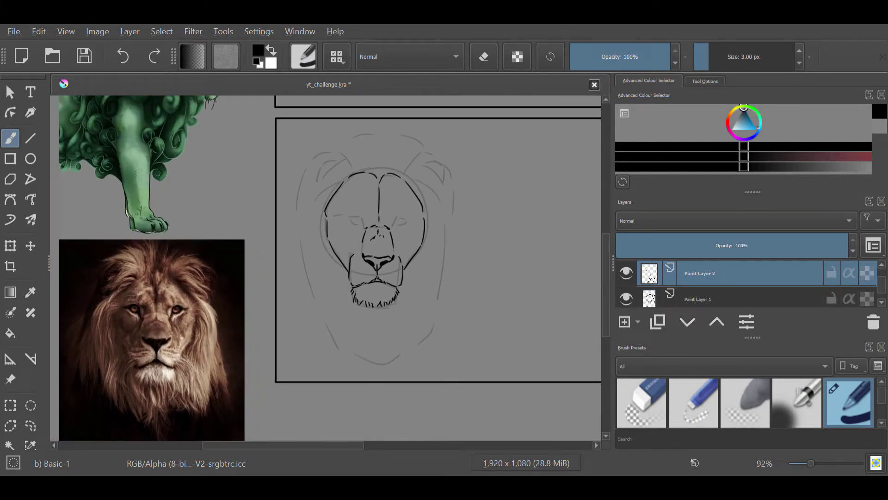
pyautogui.press('m')
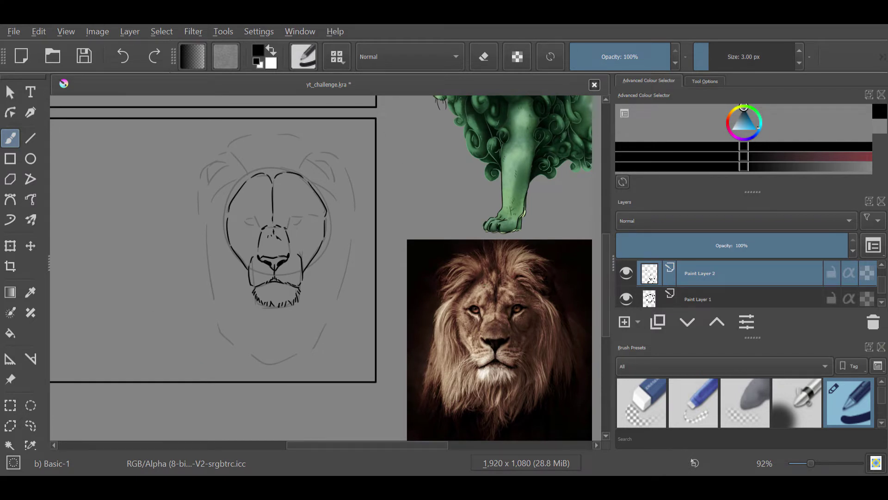
pyautogui.press('m')
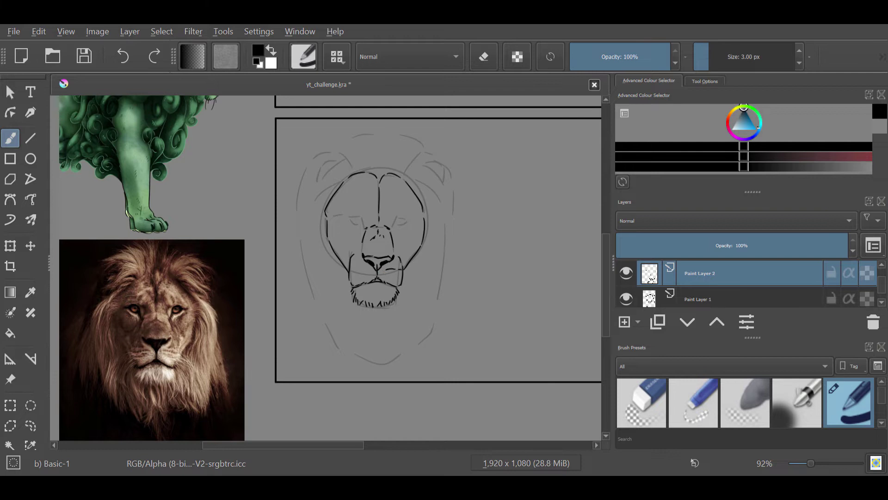
# Ink the whisker-pad marks and long curved whiskers on both sides of the muzzle.
pyautogui.moveTo(393, 278); pyautogui.dragTo(403, 281)
pyautogui.moveTo(362, 275); pyautogui.dragTo(353, 278)
pyautogui.moveTo(375, 305)
pyautogui.mouseDown()
pyautogui.moveTo(365, 363)
pyautogui.moveTo(370, 273)
pyautogui.moveTo(427, 273)
pyautogui.mouseUp()
pyautogui.moveTo(404, 277)
pyautogui.mouseDown()
pyautogui.moveTo(430, 288)
pyautogui.moveTo(414, 294)
pyautogui.mouseUp()
pyautogui.hotkey('ctrl', 'z')
pyautogui.moveTo(413, 292); pyautogui.dragTo(411, 302)
pyautogui.moveTo(400, 287); pyautogui.dragTo(409, 305)
pyautogui.moveTo(394, 275); pyautogui.dragTo(419, 280)
pyautogui.moveTo(355, 280)
pyautogui.mouseDown()
pyautogui.moveTo(342, 300)
pyautogui.moveTo(360, 299)
pyautogui.moveTo(329, 282)
pyautogui.moveTo(342, 287)
pyautogui.moveTo(339, 267)
pyautogui.mouseUp()
pyautogui.moveTo(349, 310); pyautogui.dragTo(349, 294)
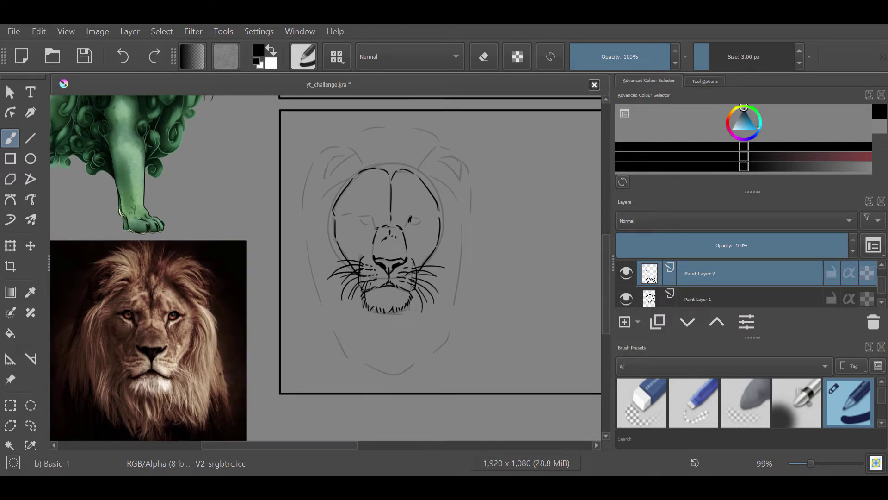
# Ink the outlines of both eyes with their dark inner corners.
pyautogui.moveTo(410, 222)
pyautogui.mouseDown()
pyautogui.moveTo(402, 230)
pyautogui.moveTo(421, 221)
pyautogui.mouseUp()
pyautogui.moveTo(371, 222); pyautogui.dragTo(377, 226)
pyautogui.moveTo(357, 216); pyautogui.dragTo(371, 216)
pyautogui.moveTo(429, 253)
pyautogui.mouseDown()
pyautogui.moveTo(420, 279)
pyautogui.moveTo(435, 213)
pyautogui.mouseUp()
pyautogui.hotkey('ctrl', 'z')
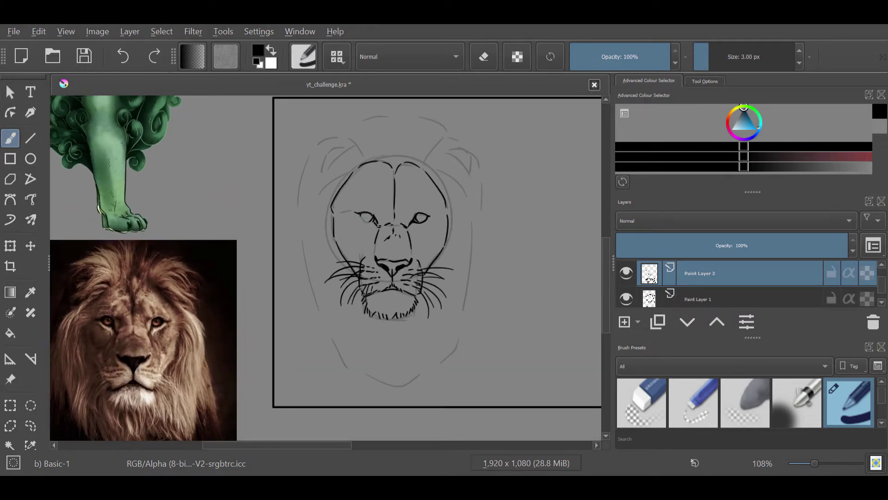
# Add the irises, pupils and short broken brow marks around both eyes.
pyautogui.moveTo(357, 211); pyautogui.dragTo(370, 222)
pyautogui.hotkey('ctrl', 'z')
pyautogui.moveTo(385, 261); pyautogui.dragTo(373, 347)
pyautogui.moveTo(429, 200); pyautogui.dragTo(450, 157)
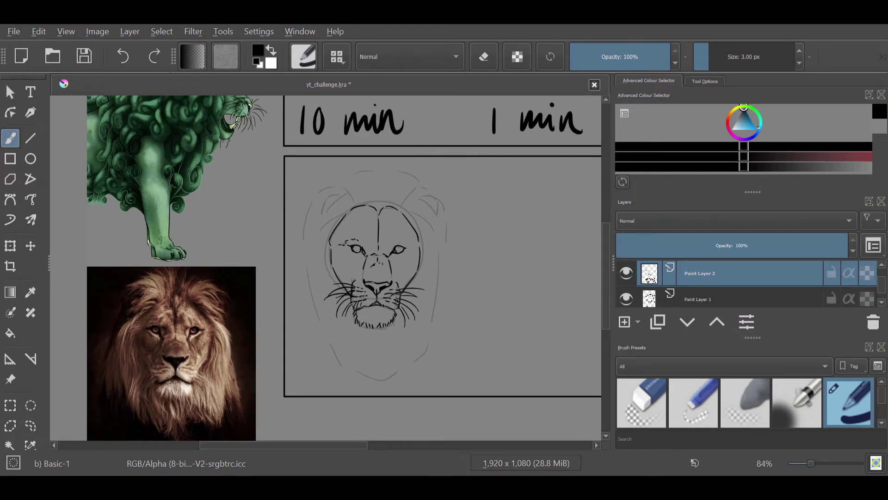
pyautogui.scroll(3, 341, 357)
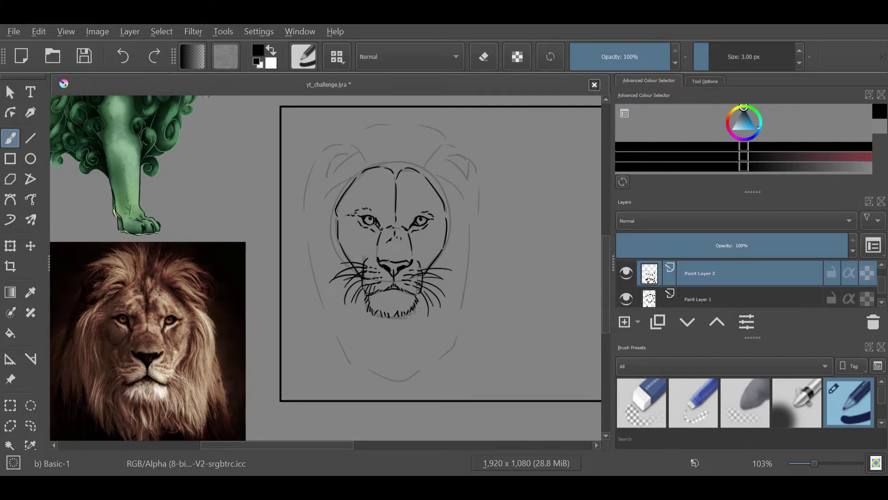
# Ink the curved outlines of both ears over the rough sketch.
pyautogui.moveTo(401, 277)
pyautogui.mouseDown()
pyautogui.moveTo(424, 277)
pyautogui.moveTo(393, 260)
pyautogui.moveTo(396, 216)
pyautogui.moveTo(341, 339)
pyautogui.moveTo(397, 183)
pyautogui.mouseUp()
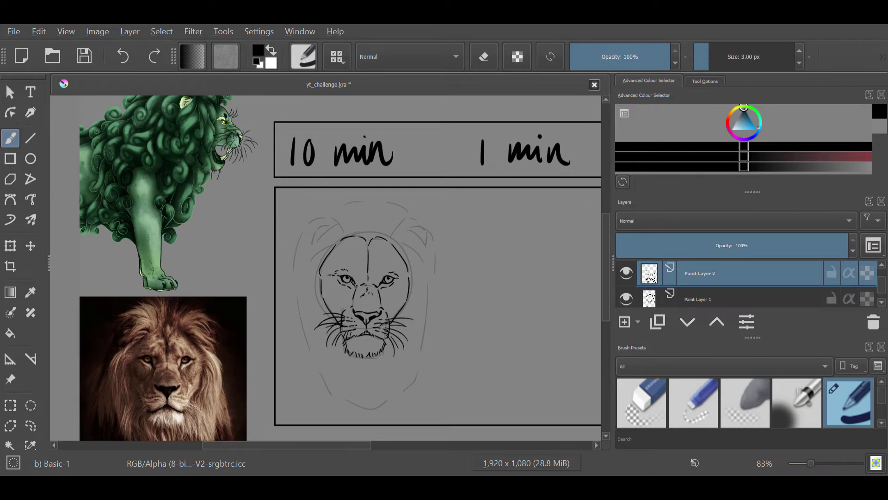
pyautogui.moveTo(408, 229)
pyautogui.mouseDown()
pyautogui.moveTo(421, 226)
pyautogui.moveTo(426, 239)
pyautogui.mouseUp()
pyautogui.hotkey('ctrl', 'z')
pyautogui.moveTo(316, 231)
pyautogui.mouseDown()
pyautogui.moveTo(326, 225)
pyautogui.moveTo(304, 254)
pyautogui.mouseUp()
pyautogui.scroll(-2, 302, 321)
pyautogui.scroll(2, 345, 254)
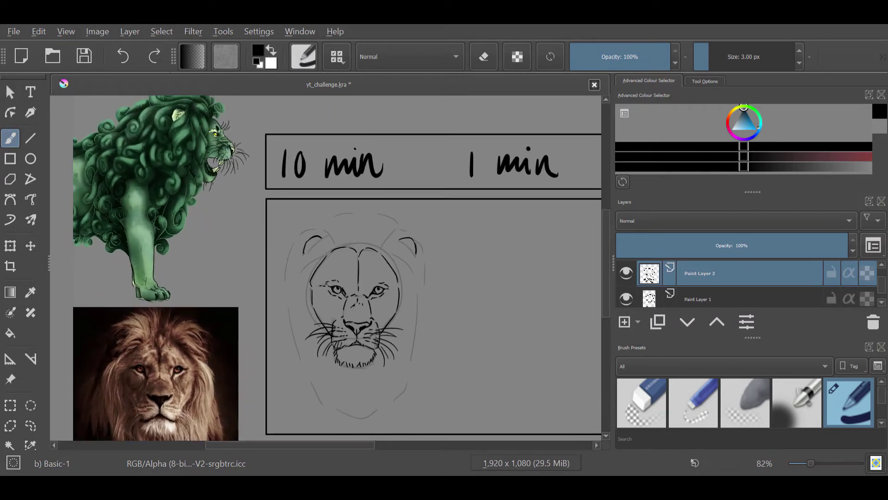
# Ink curly mane locks along the left side of the face, from below the ear to the whiskers.
pyautogui.scroll(-1, 370, 324)
pyautogui.scroll(1, 401, 317)
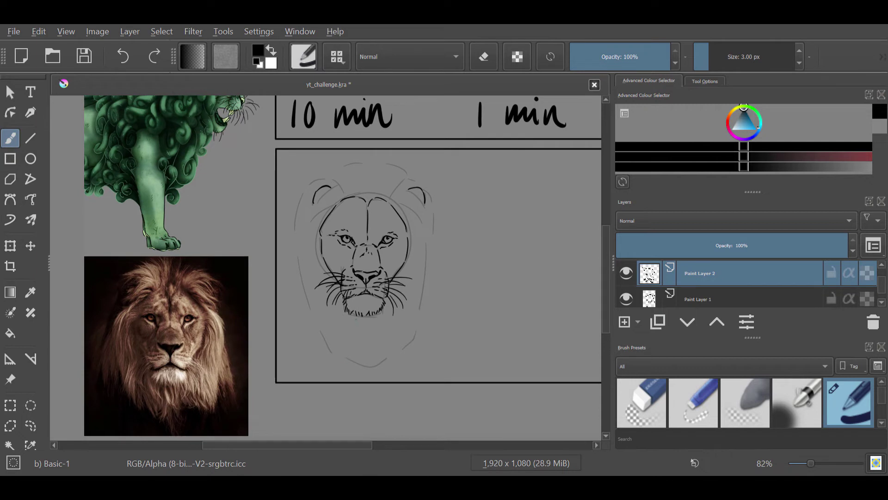
pyautogui.scroll(-1, 299, 328)
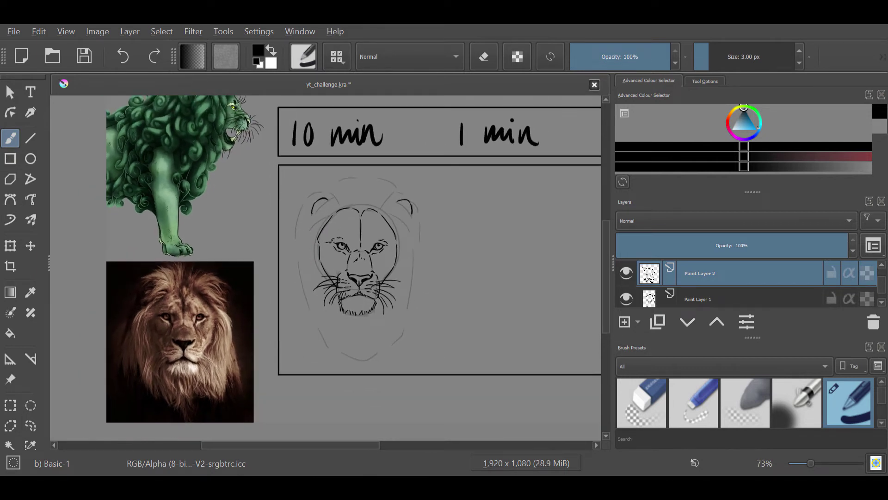
pyautogui.moveTo(329, 218)
pyautogui.mouseDown()
pyautogui.moveTo(306, 247)
pyautogui.moveTo(314, 296)
pyautogui.moveTo(317, 289)
pyautogui.moveTo(331, 318)
pyautogui.mouseUp()
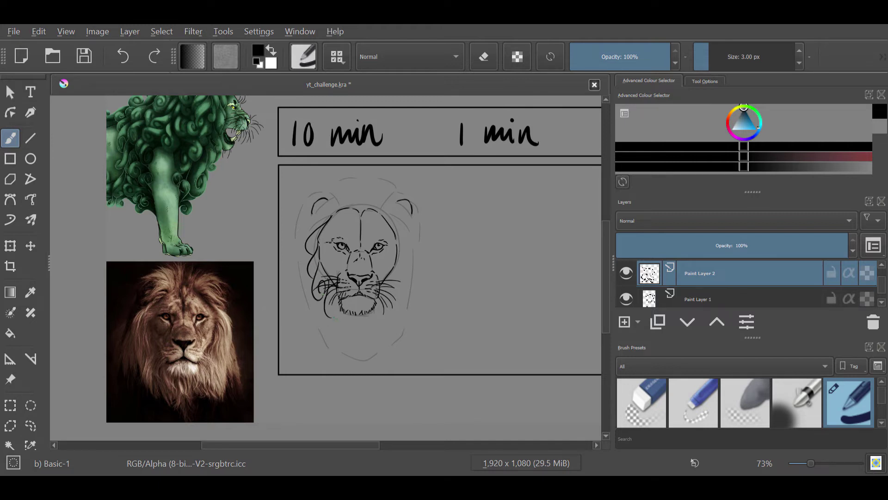
pyautogui.hotkey('ctrl', 'z')
# Ink matching curly mane locks along the right side of the face, from below the ear to the whiskers.
pyautogui.moveTo(385, 210)
pyautogui.mouseDown()
pyautogui.moveTo(410, 236)
pyautogui.moveTo(400, 235)
pyautogui.moveTo(409, 262)
pyautogui.moveTo(396, 270)
pyautogui.moveTo(401, 282)
pyautogui.moveTo(383, 309)
pyautogui.mouseUp()
pyautogui.hotkey('ctrl', 'z')
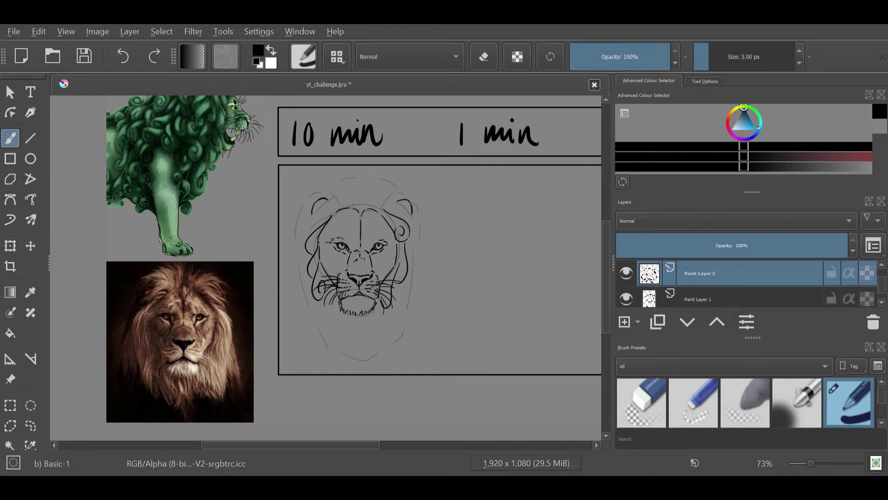
pyautogui.hotkey('ctrl', 'z')
pyautogui.moveTo(398, 260)
pyautogui.mouseDown()
pyautogui.moveTo(383, 308)
pyautogui.moveTo(393, 296)
pyautogui.mouseUp()
pyautogui.hotkey('ctrl', 'z')
pyautogui.scroll(-3, 379, 337)
pyautogui.scroll(2, 405, 326)
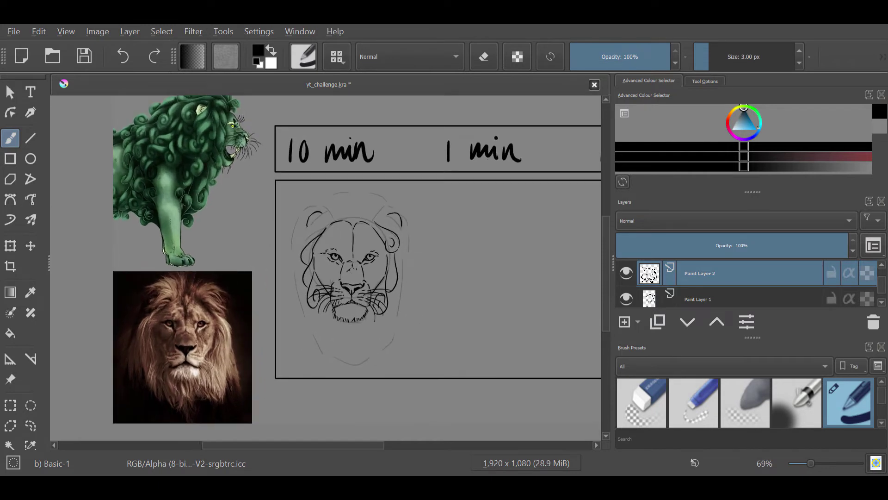
# Ink curly beard locks below the chin, with spirals on both sides of the centre.
pyautogui.moveTo(319, 299)
pyautogui.mouseDown()
pyautogui.moveTo(315, 333)
pyautogui.moveTo(324, 321)
pyautogui.moveTo(319, 326)
pyautogui.moveTo(342, 343)
pyautogui.moveTo(342, 325)
pyautogui.mouseUp()
pyautogui.hotkey('ctrl', 'z')
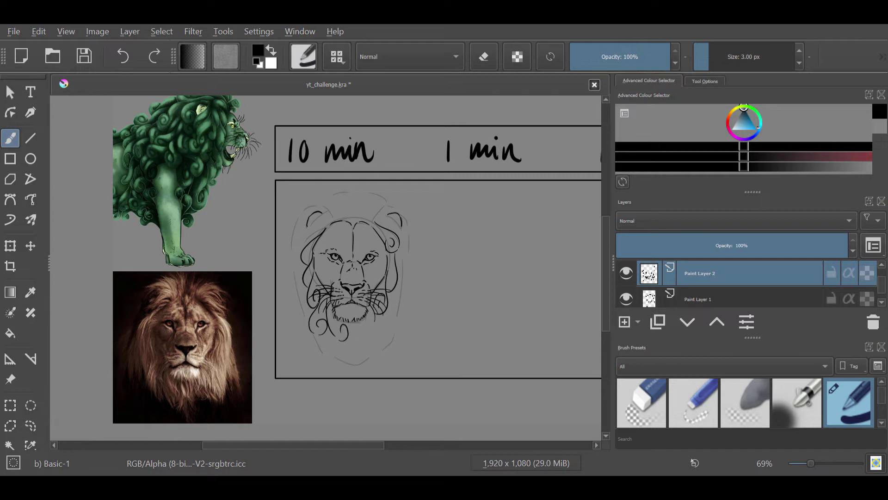
pyautogui.moveTo(378, 318); pyautogui.dragTo(365, 339)
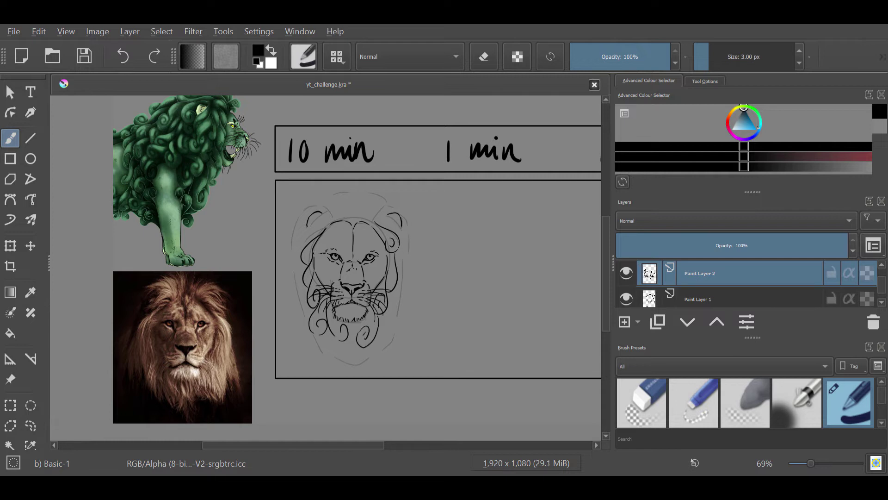
pyautogui.moveTo(345, 344); pyautogui.dragTo(356, 359)
pyautogui.hotkey('ctrl', 'z')
# Ink a narrow upright tuft of mane above the centre of the forehead.
pyautogui.moveTo(351, 211); pyautogui.dragTo(353, 224)
pyautogui.scroll(-1, 332, 276)
pyautogui.scroll(1, 332, 276)
pyautogui.moveTo(339, 219)
pyautogui.mouseDown()
pyautogui.moveTo(351, 206)
pyautogui.moveTo(339, 233)
pyautogui.mouseUp()
pyautogui.hotkey('ctrl', 'z')
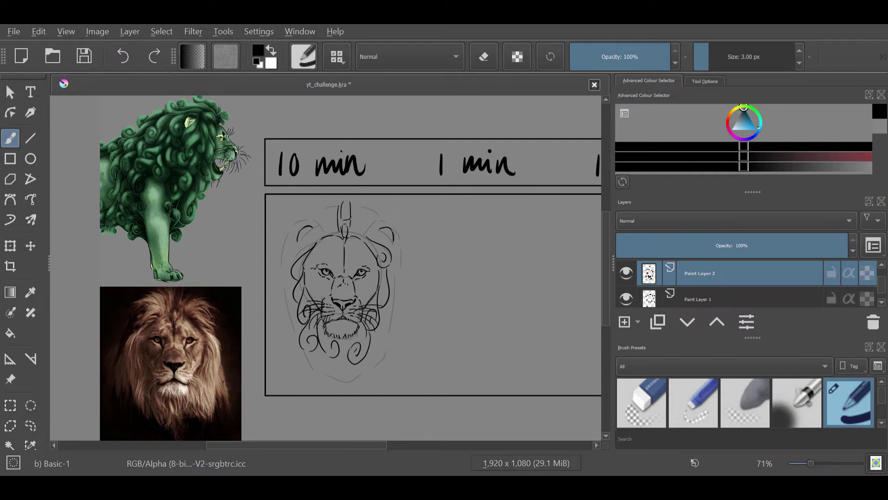
# Ink curled mane locks sweeping from the central tuft over the tops of both ears.
pyautogui.moveTo(350, 232)
pyautogui.mouseDown()
pyautogui.moveTo(370, 216)
pyautogui.moveTo(367, 232)
pyautogui.mouseUp()
pyautogui.moveTo(339, 231)
pyautogui.mouseDown()
pyautogui.moveTo(316, 230)
pyautogui.moveTo(324, 228)
pyautogui.mouseUp()
pyautogui.moveTo(321, 236)
pyautogui.mouseDown()
pyautogui.moveTo(336, 233)
pyautogui.moveTo(303, 239)
pyautogui.moveTo(302, 249)
pyautogui.moveTo(306, 242)
pyautogui.mouseUp()
pyautogui.moveTo(371, 231); pyautogui.dragTo(395, 245)
pyautogui.moveTo(317, 231); pyautogui.dragTo(300, 248)
pyautogui.moveTo(380, 231)
pyautogui.mouseDown()
pyautogui.moveTo(394, 252)
pyautogui.moveTo(374, 253)
pyautogui.moveTo(396, 253)
pyautogui.mouseUp()
pyautogui.hotkey('ctrl', 'z')
pyautogui.hotkey('ctrl', 'z')
pyautogui.hotkey('ctrl', 'z')
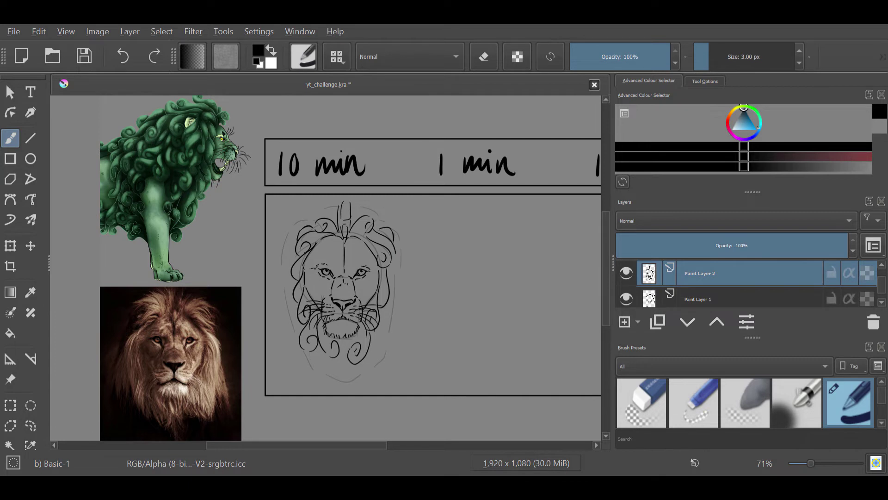
# Ink the pointed beard tip at the bottom centre and the curled lock to its left.
pyautogui.hotkey('ctrl', 'z')
pyautogui.moveTo(334, 363)
pyautogui.mouseDown()
pyautogui.moveTo(348, 382)
pyautogui.moveTo(350, 367)
pyautogui.moveTo(345, 383)
pyautogui.mouseUp()
pyautogui.hotkey('ctrl', 'z')
pyautogui.hotkey('ctrl', 'z')
pyautogui.moveTo(348, 339); pyautogui.dragTo(346, 355)
pyautogui.moveTo(311, 352)
pyautogui.mouseDown()
pyautogui.moveTo(335, 376)
pyautogui.moveTo(319, 362)
pyautogui.mouseUp()
pyautogui.hotkey('ctrl', 'z')
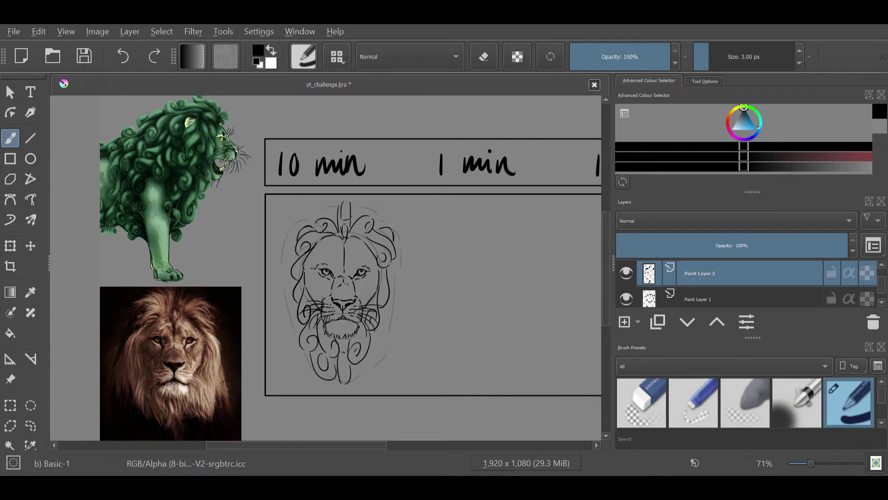
# Mirror the canvas view and ink the large outer beard curl on the lion's whiskered side opposite the finished one.
pyautogui.moveTo(382, 330); pyautogui.dragTo(358, 370)
pyautogui.hotkey('ctrl', 'z')
pyautogui.moveTo(380, 341); pyautogui.dragTo(355, 373)
pyautogui.hotkey('ctrl', 'z')
pyautogui.press('m')
pyautogui.moveTo(271, 321); pyautogui.dragTo(291, 370)
pyautogui.hotkey('ctrl', 'z')
pyautogui.moveTo(273, 334); pyautogui.dragTo(295, 372)
pyautogui.hotkey('ctrl', 'z')
pyautogui.moveTo(272, 333); pyautogui.dragTo(296, 373)
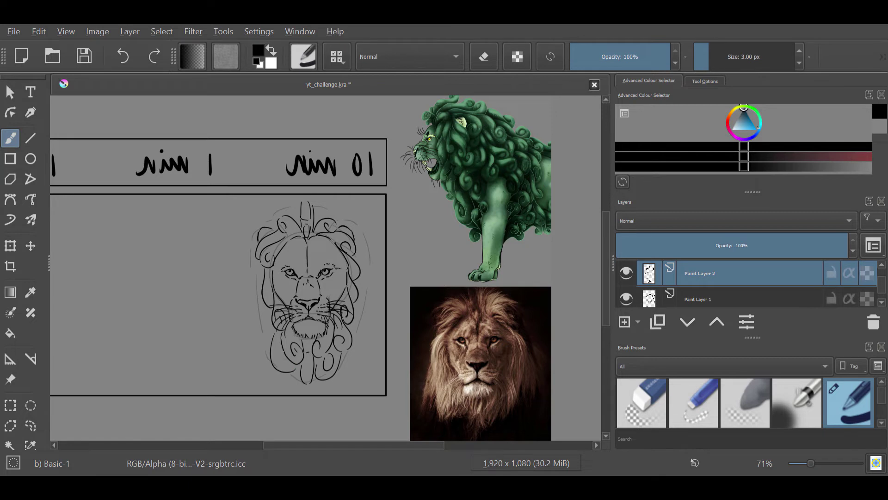
# Ink curled mane locks outside the whiskers on both sides of the muzzle.
pyautogui.moveTo(263, 299)
pyautogui.mouseDown()
pyautogui.moveTo(263, 342)
pyautogui.moveTo(255, 332)
pyautogui.moveTo(268, 343)
pyautogui.moveTo(254, 334)
pyautogui.moveTo(268, 343)
pyautogui.moveTo(266, 332)
pyautogui.mouseUp()
pyautogui.hotkey('ctrl', 'z')
pyautogui.hotkey('ctrl', 'z')
pyautogui.moveTo(363, 292); pyautogui.dragTo(357, 336)
# Ink a long wavy outer mane lock running from below the ear to cheek level on the mirrored head's left side.
pyautogui.hotkey('ctrl', 'z')
pyautogui.moveTo(365, 290)
pyautogui.mouseDown()
pyautogui.moveTo(359, 332)
pyautogui.moveTo(359, 321)
pyautogui.mouseUp()
pyautogui.moveTo(259, 267); pyautogui.dragTo(254, 313)
pyautogui.hotkey('ctrl', 'z')
pyautogui.moveTo(258, 263); pyautogui.dragTo(253, 309)
pyautogui.hotkey('ctrl', 'z')
pyautogui.moveTo(258, 262)
pyautogui.mouseDown()
pyautogui.moveTo(245, 314)
pyautogui.moveTo(251, 305)
pyautogui.mouseUp()
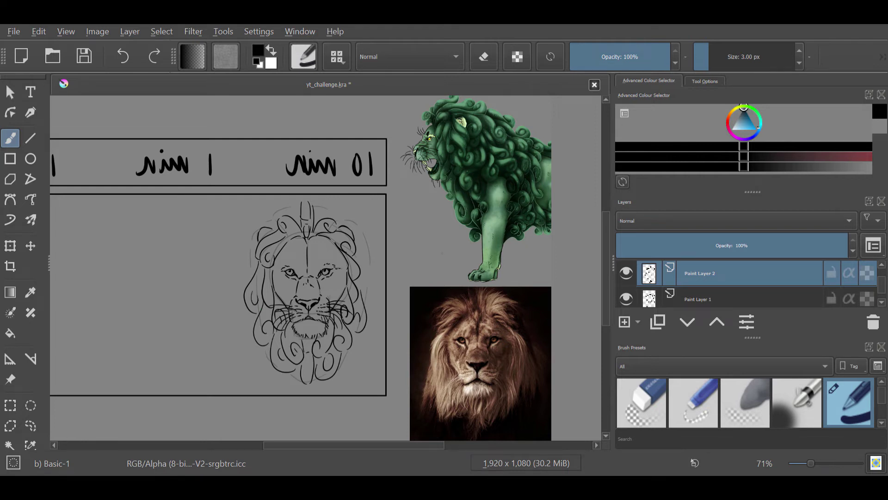
# Return the canvas to the unmirrored view and ink more outer mane locks beside the left ear and along the right cheek.
pyautogui.press('m')
pyautogui.moveTo(293, 260)
pyautogui.mouseDown()
pyautogui.moveTo(276, 301)
pyautogui.moveTo(284, 291)
pyautogui.mouseUp()
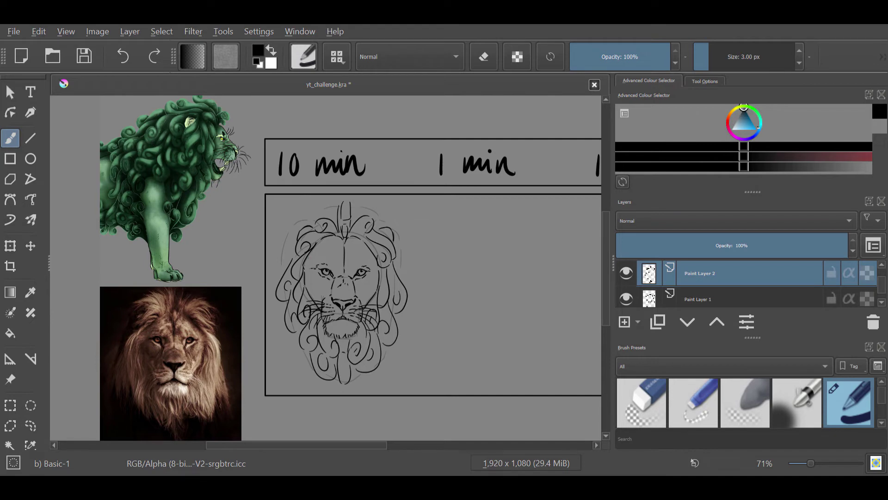
pyautogui.moveTo(297, 237); pyautogui.dragTo(281, 269)
pyautogui.scroll(-1, 432, 254)
pyautogui.scroll(1, 432, 254)
pyautogui.moveTo(376, 251); pyautogui.dragTo(376, 279)
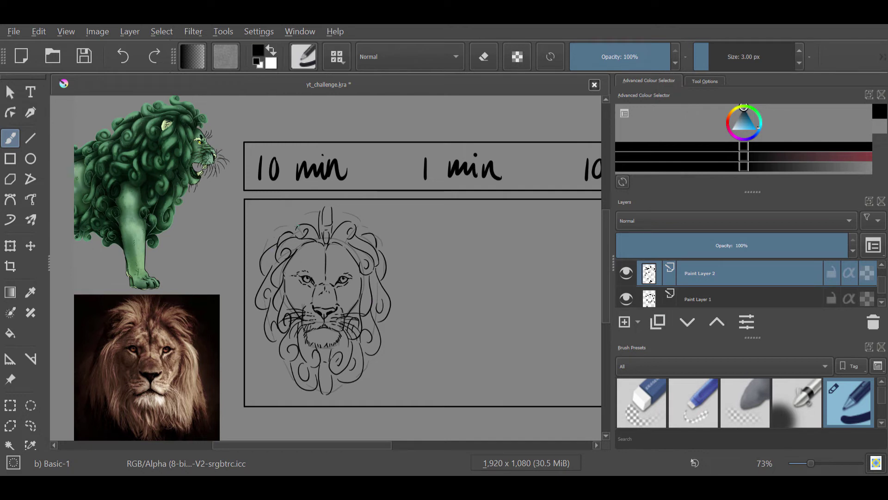
# Ink the outer arcs of the mane around the crown and hide the rough sketch on Paint Layer 1.
pyautogui.moveTo(296, 222)
pyautogui.mouseDown()
pyautogui.moveTo(319, 214)
pyautogui.moveTo(358, 223)
pyautogui.mouseUp()
pyautogui.moveTo(381, 284)
pyautogui.mouseDown()
pyautogui.moveTo(392, 331)
pyautogui.moveTo(388, 293)
pyautogui.mouseUp()
pyautogui.click(625, 300)
pyautogui.scroll(1, 311, 300)
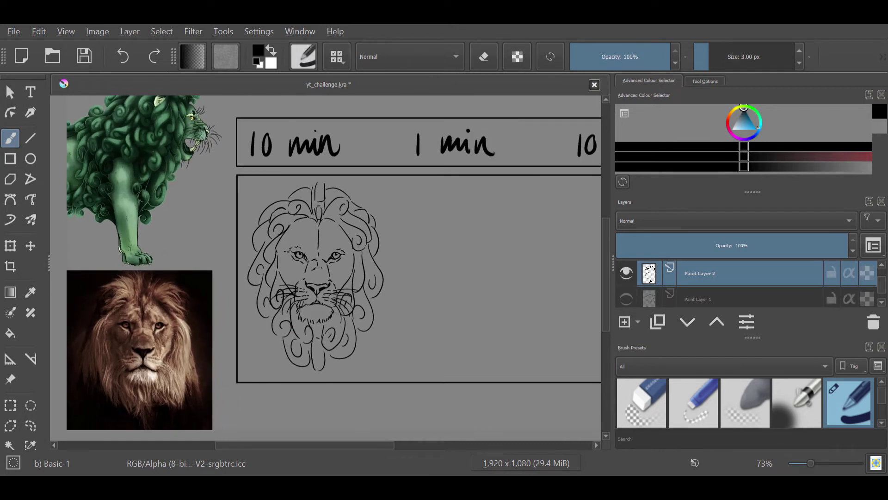
# Ink the left face contour from temple to cheek and erase the excess line at the temple.
pyautogui.moveTo(276, 253); pyautogui.dragTo(289, 234)
pyautogui.moveTo(279, 269)
pyautogui.mouseDown()
pyautogui.moveTo(289, 234)
pyautogui.moveTo(283, 290)
pyautogui.mouseUp()
pyautogui.press('e')
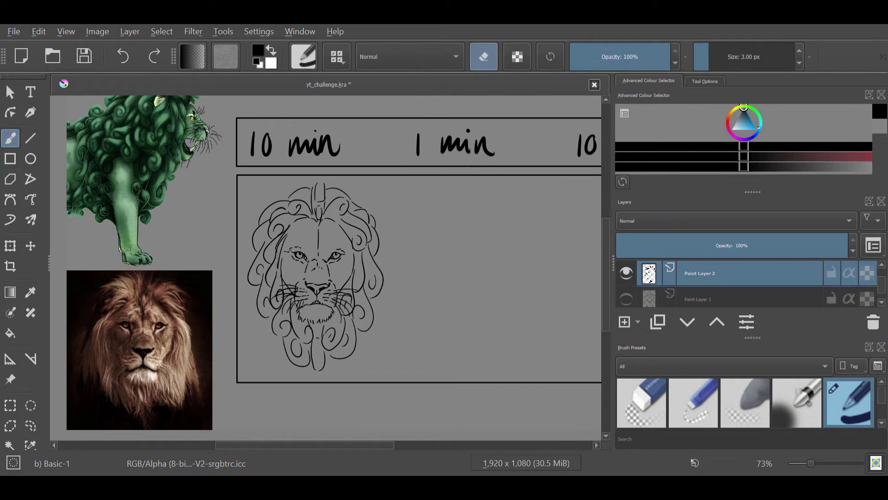
pyautogui.moveTo(283, 234); pyautogui.dragTo(276, 246)
pyautogui.press('e')
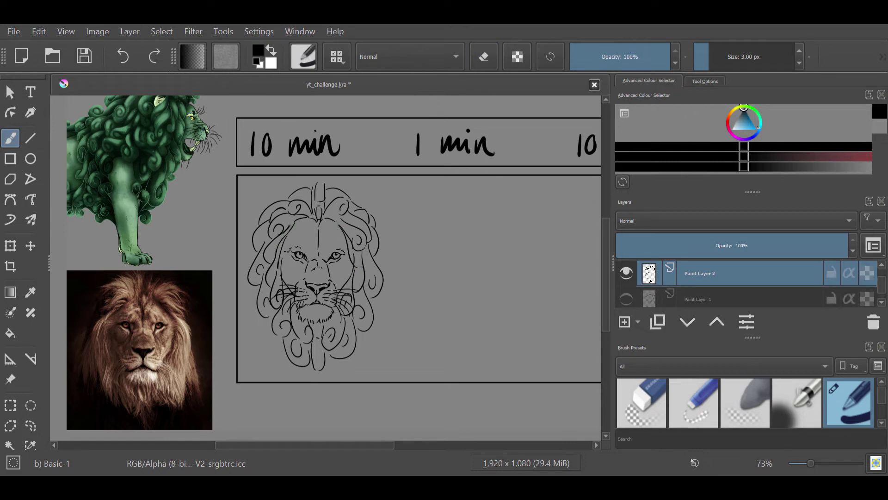
pyautogui.press('e')
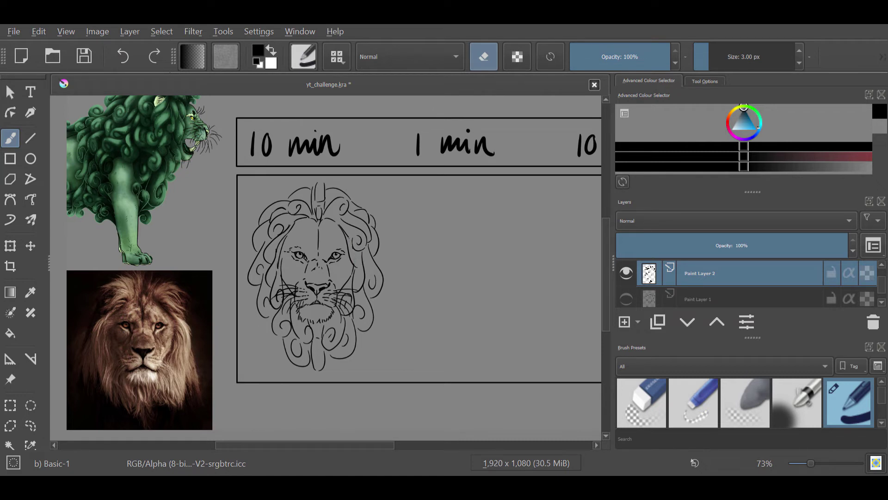
pyautogui.press('e')
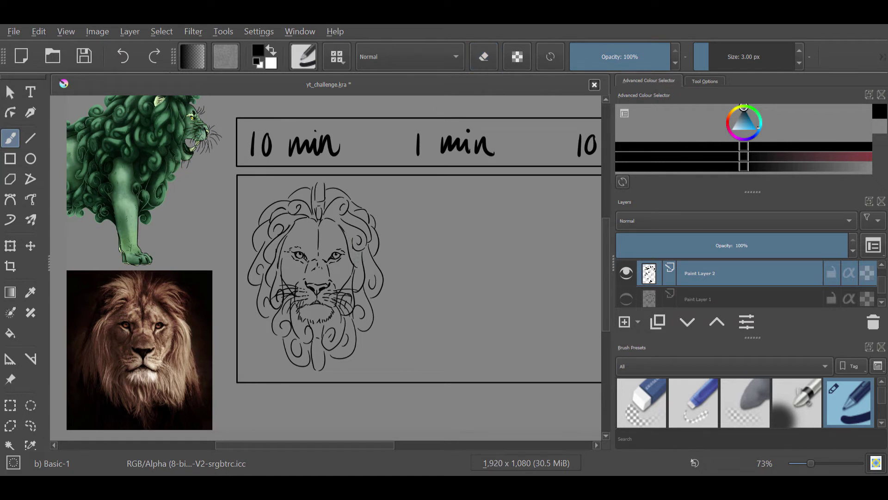
# Ink a small curl on the right cheek above the whiskers and clean up its edge with the eraser.
pyautogui.moveTo(359, 309); pyautogui.dragTo(345, 273)
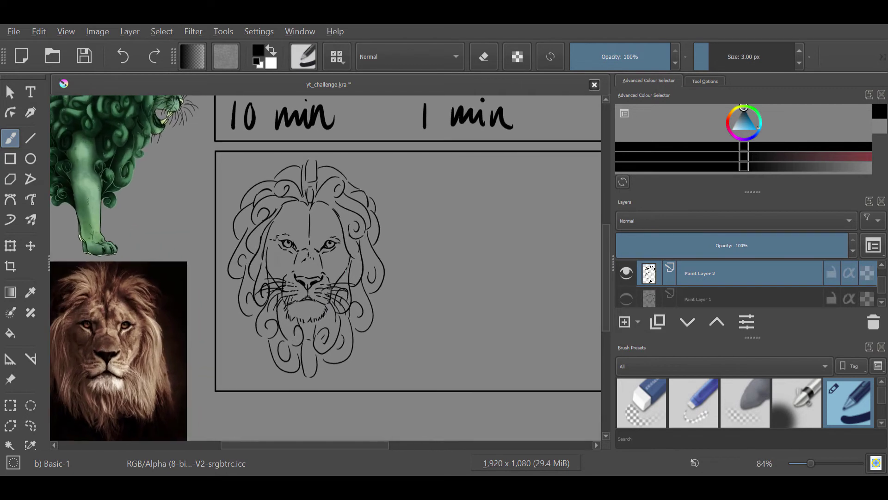
pyautogui.scroll(-2, 325, 305)
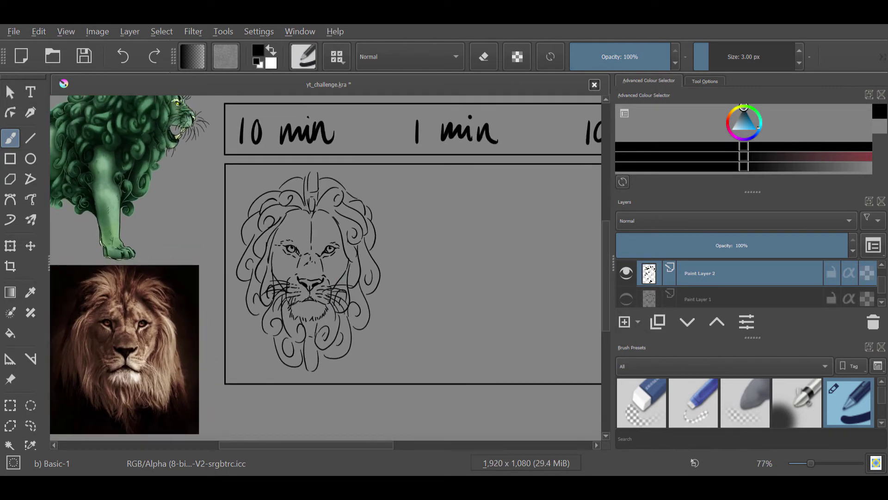
pyautogui.moveTo(350, 262); pyautogui.dragTo(334, 278)
pyautogui.hotkey('ctrl', 'z')
pyautogui.press('e')
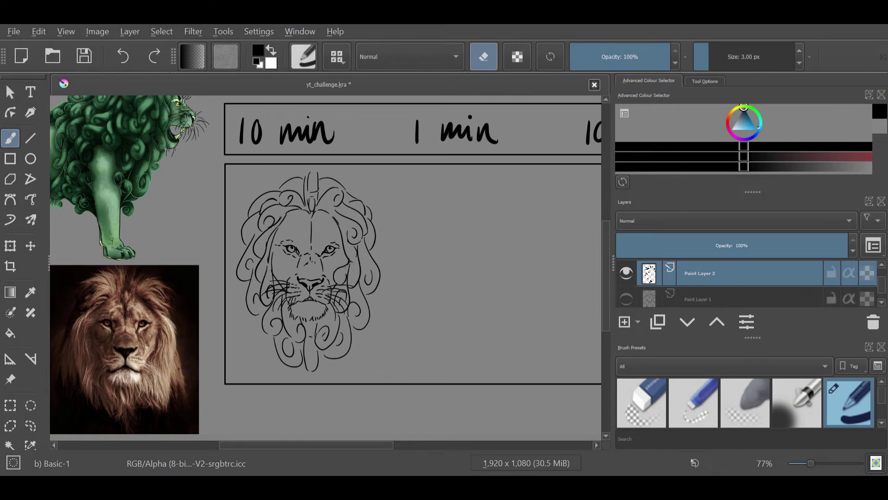
pyautogui.press('e')
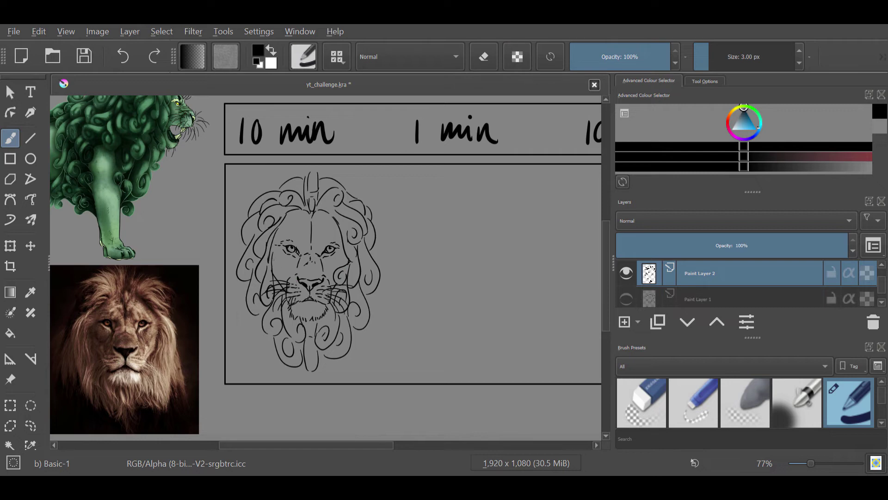
# Ink the left cheek line down to the whiskers and erase its overlap with the mane.
pyautogui.moveTo(273, 257); pyautogui.dragTo(284, 292)
pyautogui.hotkey('ctrl', 'z')
pyautogui.moveTo(272, 257); pyautogui.dragTo(285, 287)
pyautogui.press('e')
pyautogui.scroll(5, 282, 287)
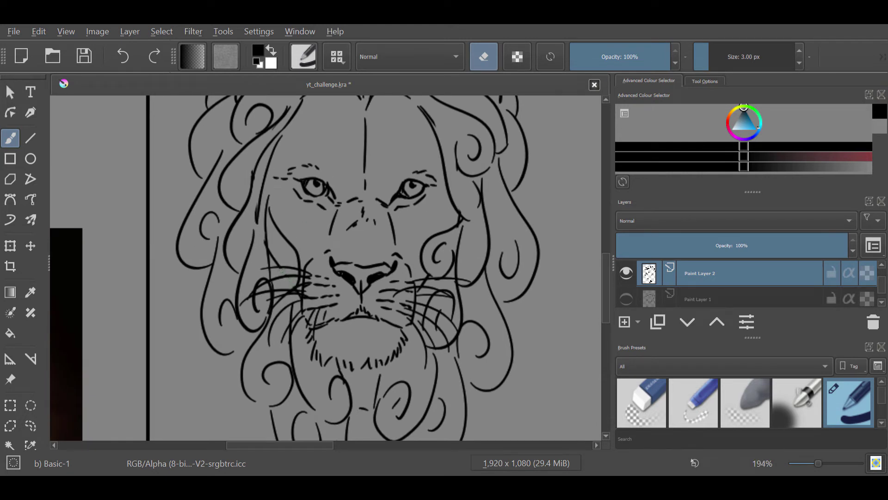
pyautogui.moveTo(279, 264); pyautogui.dragTo(271, 254)
pyautogui.press('e')
pyautogui.scroll(-3, 278, 278)
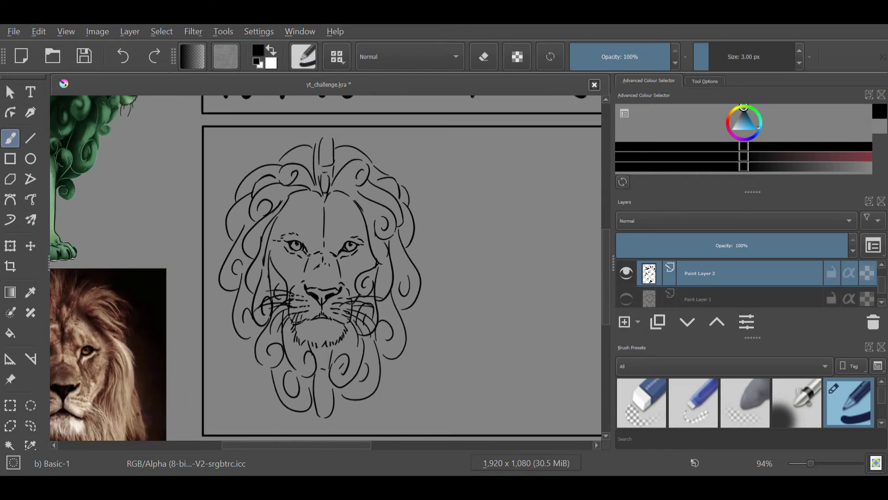
pyautogui.scroll(-3, 277, 298)
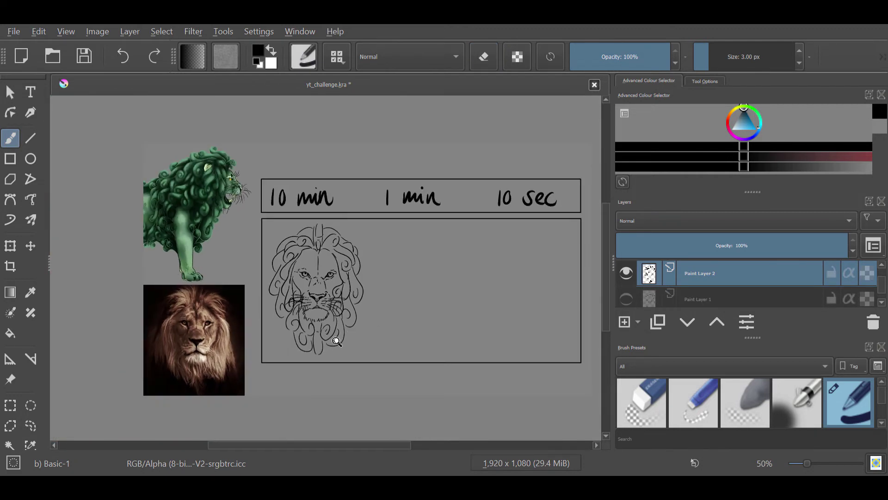
pyautogui.scroll(1, 333, 331)
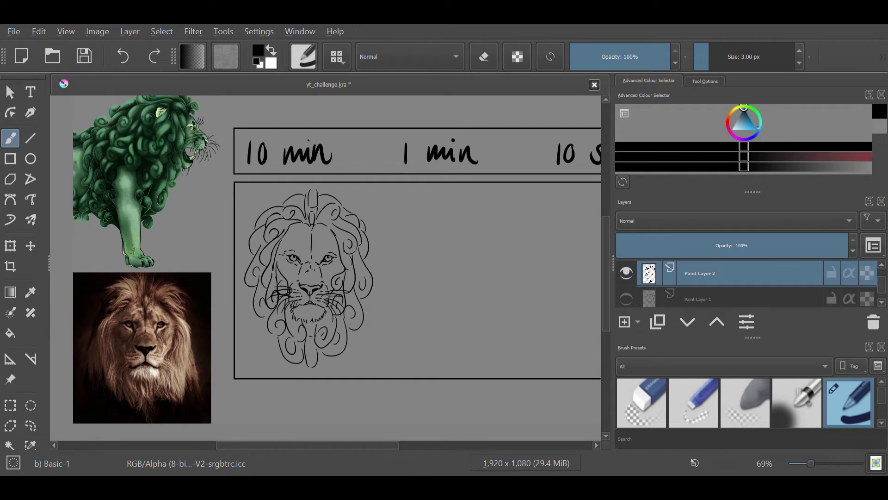
pyautogui.moveTo(258, 234); pyautogui.dragTo(246, 267)
pyautogui.moveTo(369, 243); pyautogui.dragTo(372, 275)
pyautogui.moveTo(252, 288); pyautogui.dragTo(281, 335)
pyautogui.hotkey('ctrl', 'z')
pyautogui.moveTo(252, 289); pyautogui.dragTo(279, 347)
pyautogui.hotkey('ctrl', 'z')
pyautogui.hotkey('ctrl', 'z')
pyautogui.hotkey('ctrl', 'z')
pyautogui.scroll(-2, 361, 297)
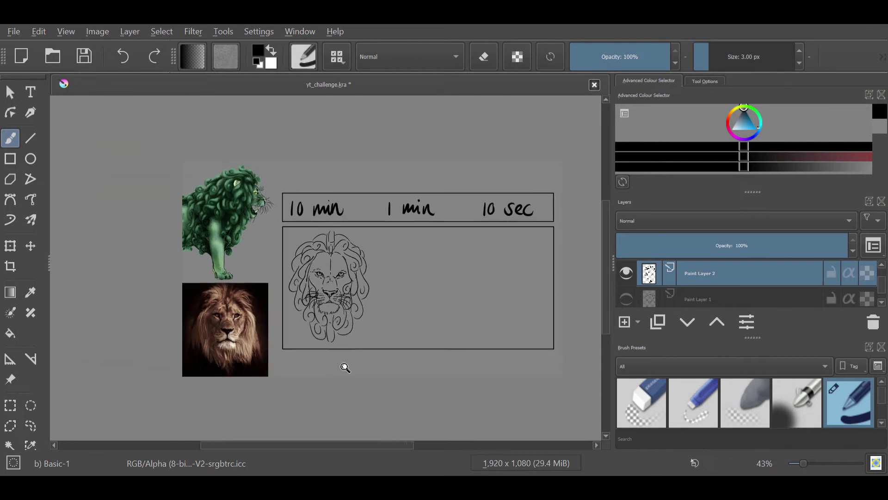
pyautogui.scroll(1, 361, 297)
pyautogui.moveTo(275, 268); pyautogui.dragTo(273, 323)
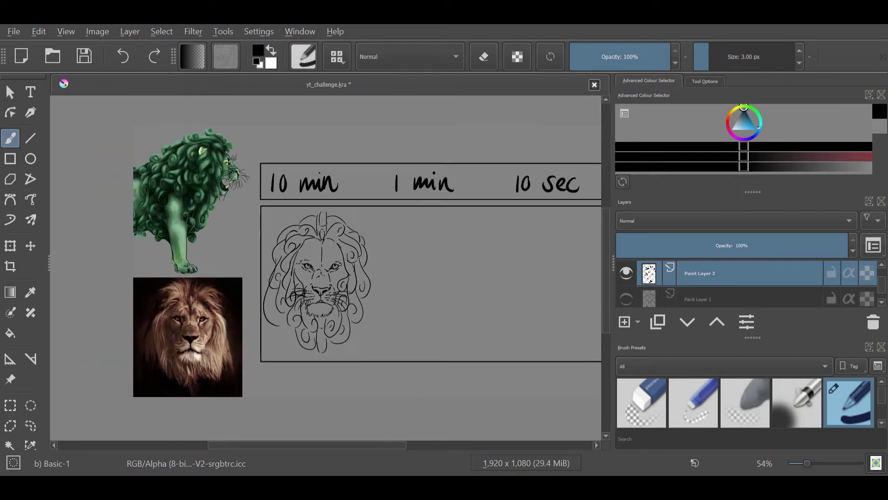
pyautogui.hotkey('ctrl', 'z')
pyautogui.moveTo(278, 254)
pyautogui.mouseDown()
pyautogui.moveTo(273, 315)
pyautogui.moveTo(294, 333)
pyautogui.mouseUp()
pyautogui.hotkey('ctrl', 'z')
pyautogui.moveTo(276, 284); pyautogui.dragTo(290, 332)
pyautogui.hotkey('ctrl', 'z')
pyautogui.moveTo(274, 289)
pyautogui.mouseDown()
pyautogui.moveTo(272, 326)
pyautogui.moveTo(296, 335)
pyautogui.mouseUp()
pyautogui.hotkey('ctrl', 'z')
# Select the mane curls at the lower left of the face with a freehand outline and transform them to adjust their position.
pyautogui.click(30, 425)
pyautogui.moveTo(275, 363); pyautogui.dragTo(300, 280)
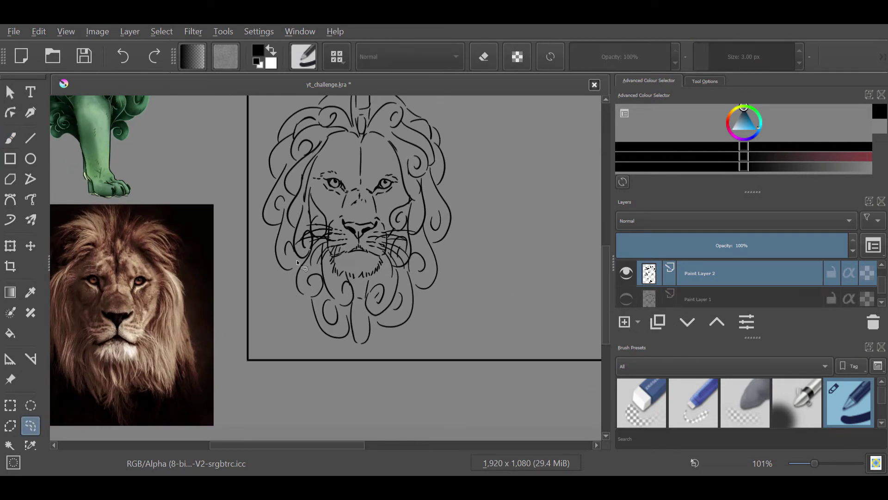
pyautogui.moveTo(295, 246)
pyautogui.mouseDown()
pyautogui.moveTo(287, 207)
pyautogui.moveTo(281, 227)
pyautogui.mouseUp()
pyautogui.moveTo(353, 334)
pyautogui.mouseDown()
pyautogui.moveTo(349, 315)
pyautogui.moveTo(281, 249)
pyautogui.mouseUp()
pyautogui.scroll(-3, 274, 300)
pyautogui.hotkey('ctrl', 't')
pyautogui.moveTo(347, 307); pyautogui.dragTo(372, 338)
pyautogui.click(33, 422)
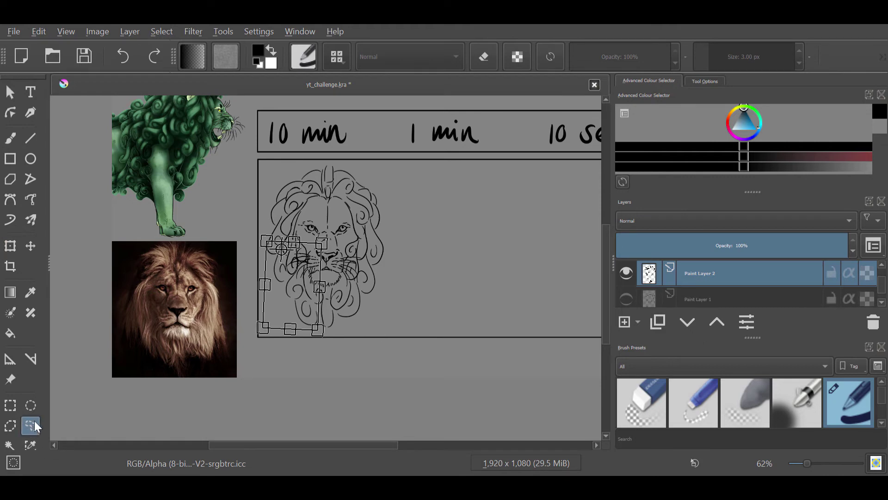
pyautogui.click(10, 138)
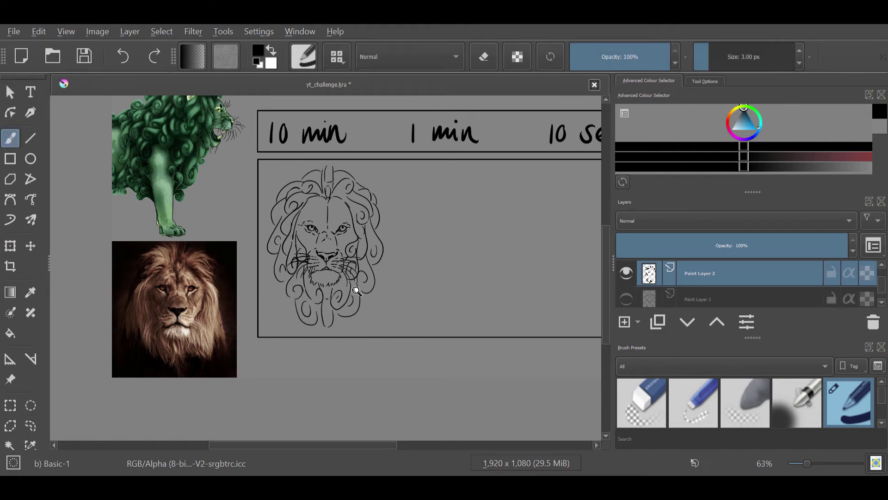
# Mirror the canvas view, outline the outer beard curl on the mirrored head's left side and shift it outward with Transform.
pyautogui.scroll(2, 345, 315)
pyautogui.press('m')
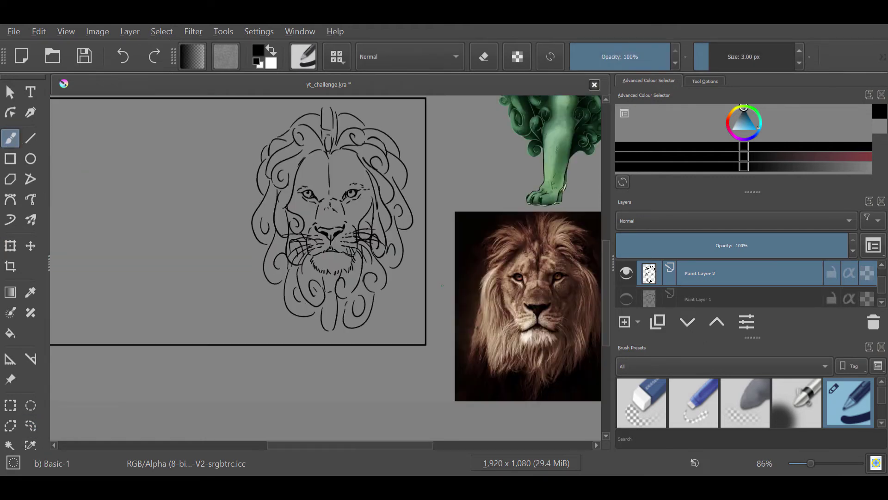
pyautogui.scroll(-3, 289, 347)
pyautogui.scroll(2, 343, 352)
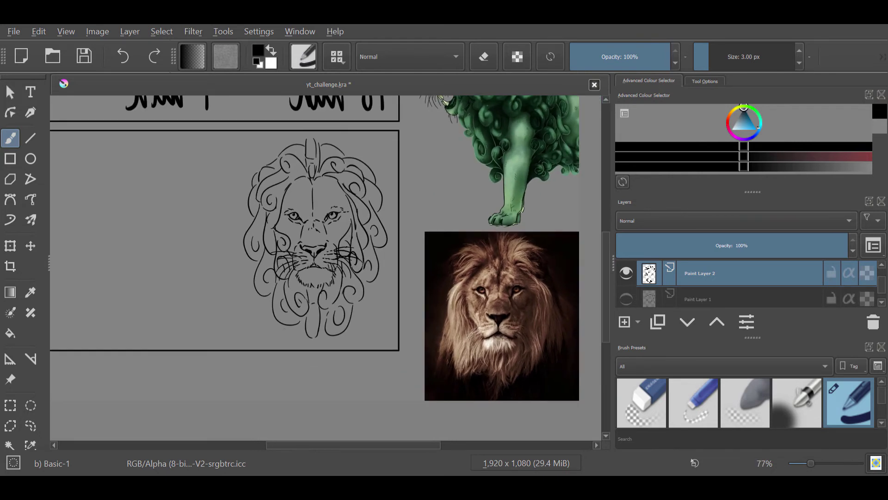
pyautogui.click(31, 426)
pyautogui.scroll(2, 292, 324)
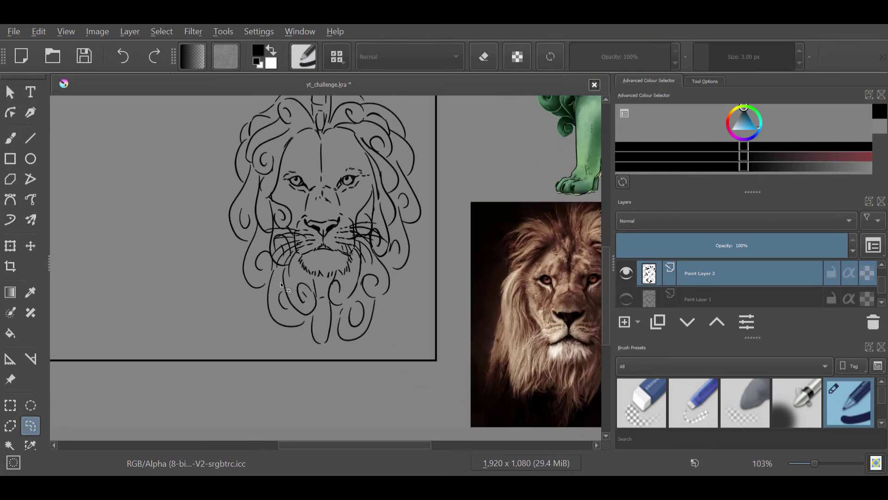
pyautogui.moveTo(295, 313); pyautogui.dragTo(298, 282)
pyautogui.click(10, 245)
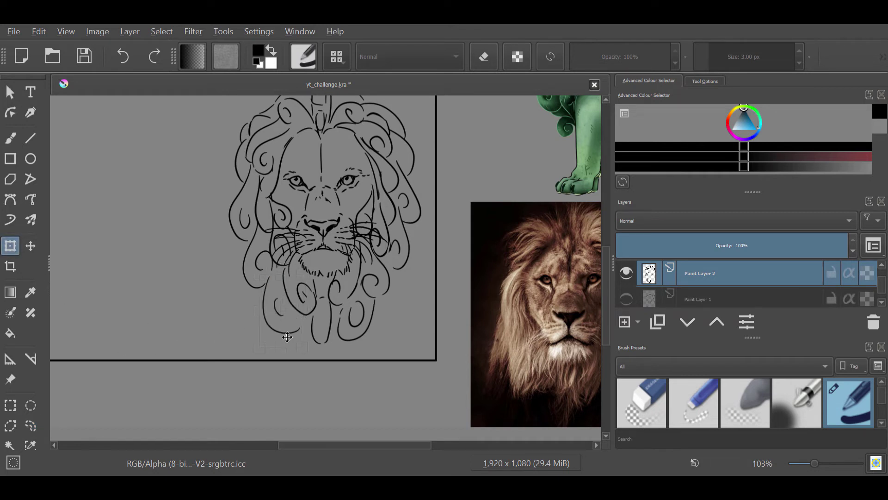
pyautogui.scroll(-2, 287, 336)
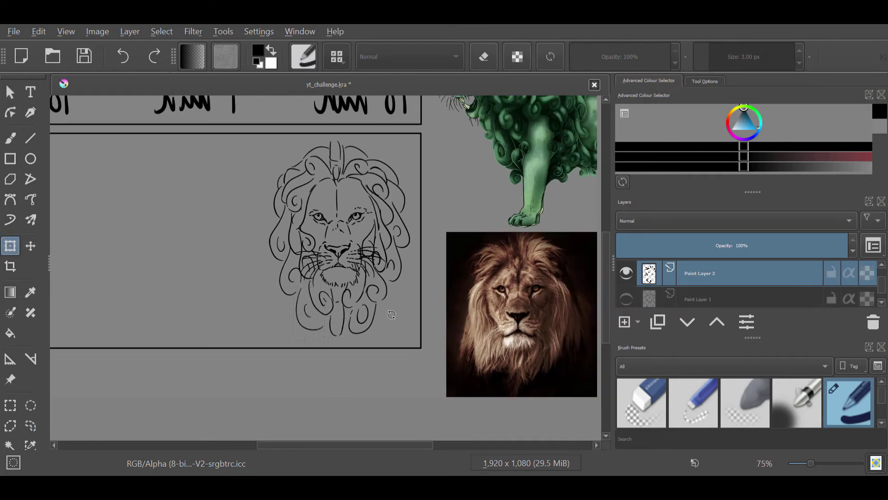
pyautogui.click(30, 425)
# Ink long outer mane locks down both sides of the head to fill out the lower mane.
pyautogui.scroll(-1, 370, 318)
pyautogui.press('b')
pyautogui.moveTo(277, 249)
pyautogui.mouseDown()
pyautogui.moveTo(272, 264)
pyautogui.moveTo(292, 329)
pyautogui.mouseUp()
pyautogui.moveTo(383, 307); pyautogui.dragTo(366, 332)
pyautogui.moveTo(387, 281); pyautogui.dragTo(386, 305)
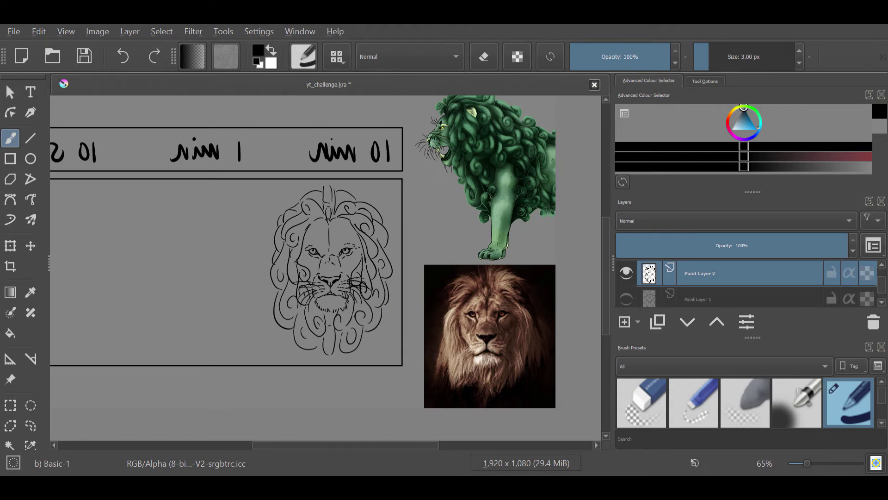
# Return the canvas to the unmirrored view and ink curved brow lines across the forehead from the centre line.
pyautogui.press('m')
pyautogui.moveTo(280, 351); pyautogui.dragTo(246, 341)
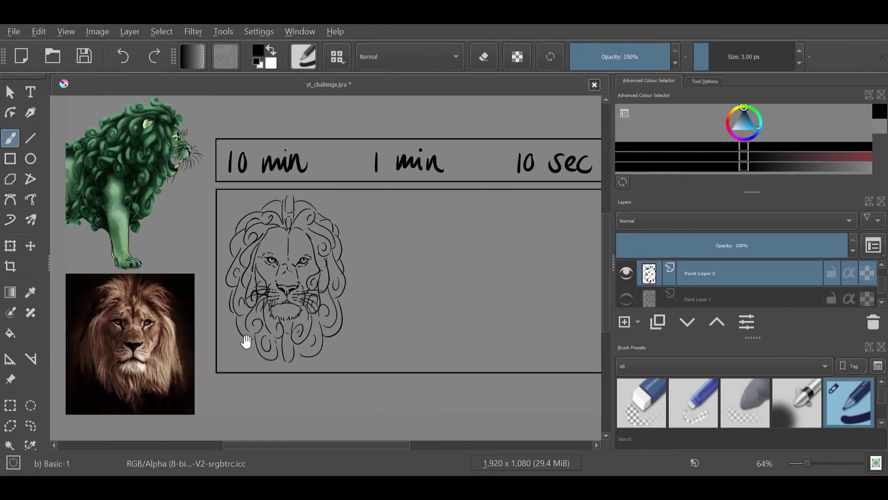
pyautogui.scroll(1, 246, 341)
pyautogui.moveTo(296, 232)
pyautogui.mouseDown()
pyautogui.moveTo(316, 226)
pyautogui.moveTo(269, 224)
pyautogui.mouseUp()
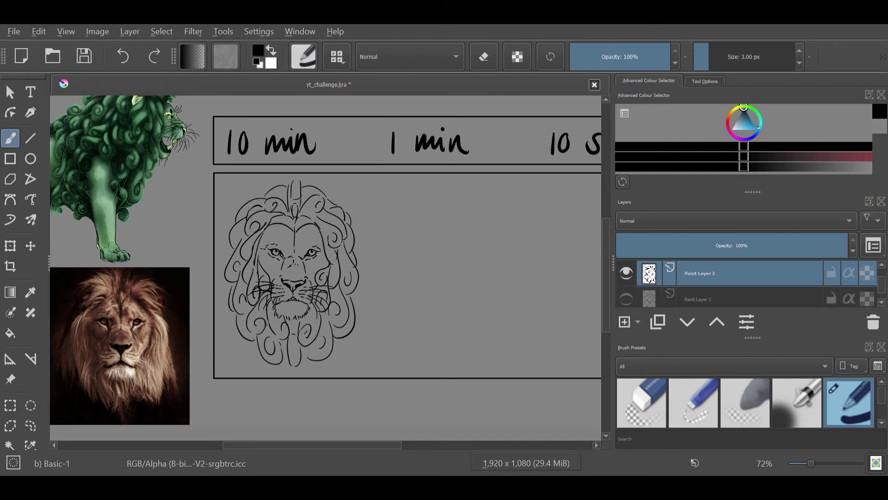
# Undo the curved brow lines on the lion's forehead.
pyautogui.click(31, 425)
pyautogui.hotkey('ctrl', 'z')
pyautogui.hotkey('ctrl', 'z')
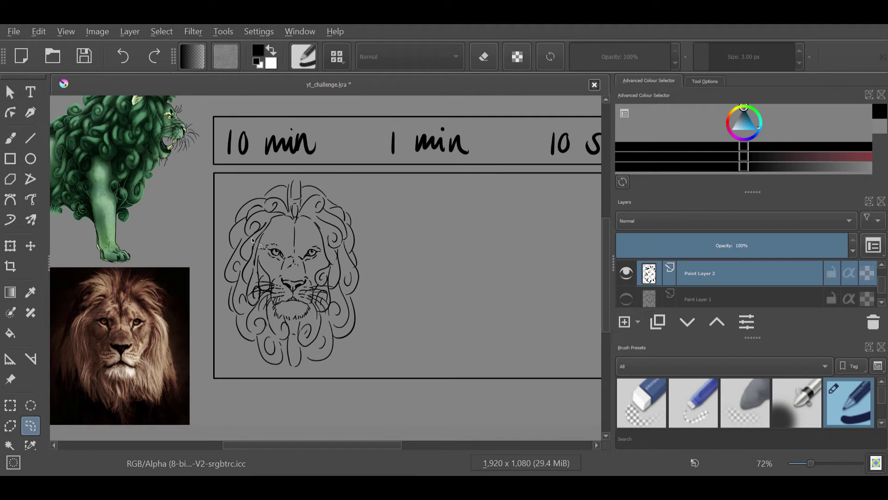
# Select the upper mane with a freehand outline, move it slightly lower with Transform and clear the selection.
pyautogui.moveTo(251, 195); pyautogui.dragTo(234, 253)
pyautogui.moveTo(336, 179); pyautogui.dragTo(251, 199)
pyautogui.click(10, 246)
pyautogui.moveTo(332, 211); pyautogui.dragTo(332, 211)
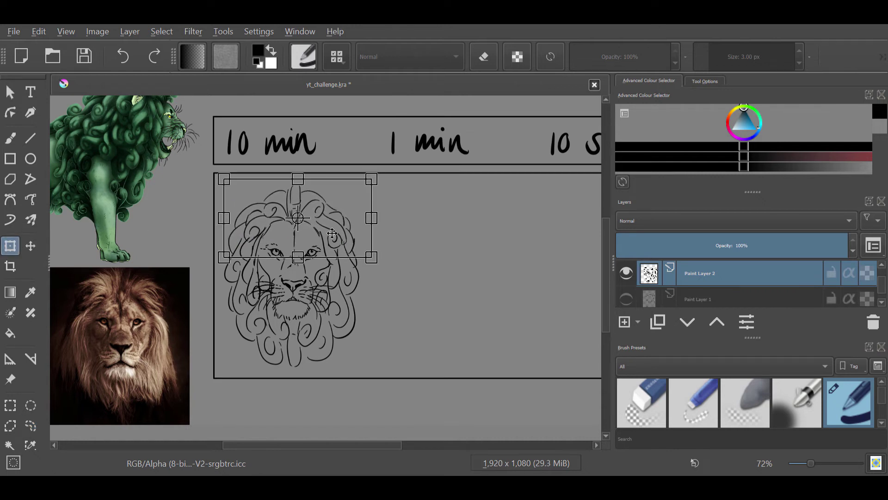
pyautogui.click(31, 426)
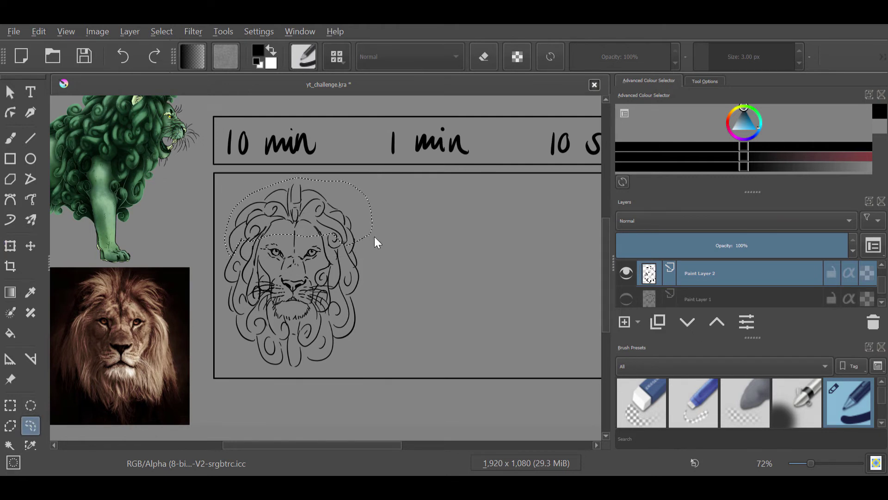
pyautogui.click(10, 139)
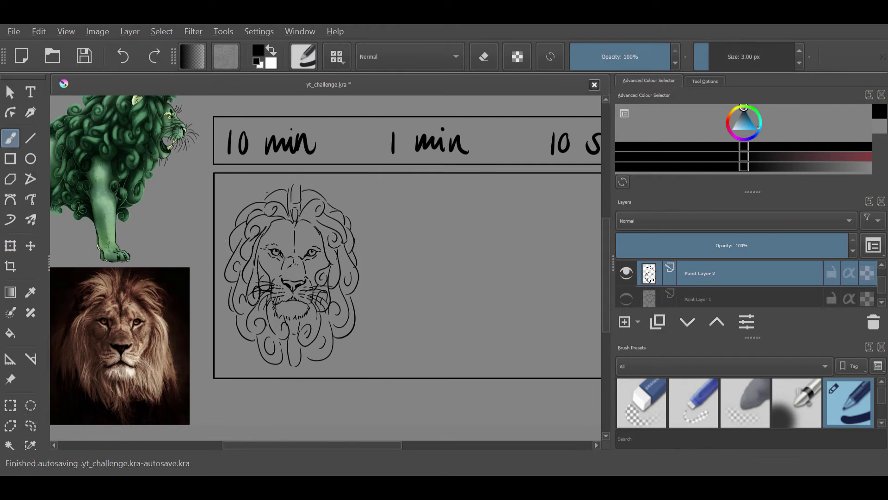
pyautogui.scroll(-2, 367, 286)
pyautogui.scroll(1, 428, 220)
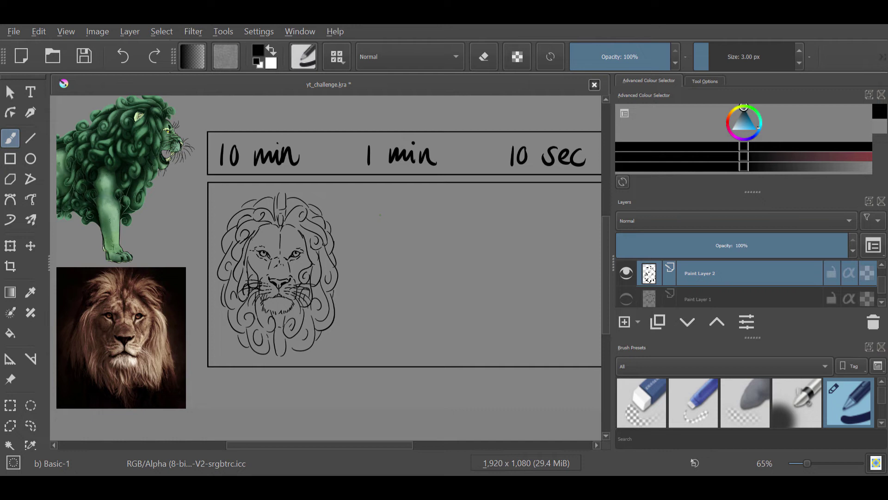
# Touch up the lower mane and set the brush size to 5 px, undoing the trial stroke on empty canvas.
pyautogui.moveTo(273, 347); pyautogui.dragTo(390, 299)
pyautogui.moveTo(259, 326); pyautogui.dragTo(263, 311)
pyautogui.moveTo(746, 64)
pyautogui.mouseDown()
pyautogui.moveTo(755, 62)
pyautogui.moveTo(711, 65)
pyautogui.mouseUp()
pyautogui.moveTo(347, 270)
pyautogui.mouseDown()
pyautogui.moveTo(353, 286)
pyautogui.moveTo(371, 280)
pyautogui.mouseUp()
pyautogui.hotkey('ctrl', 'z')
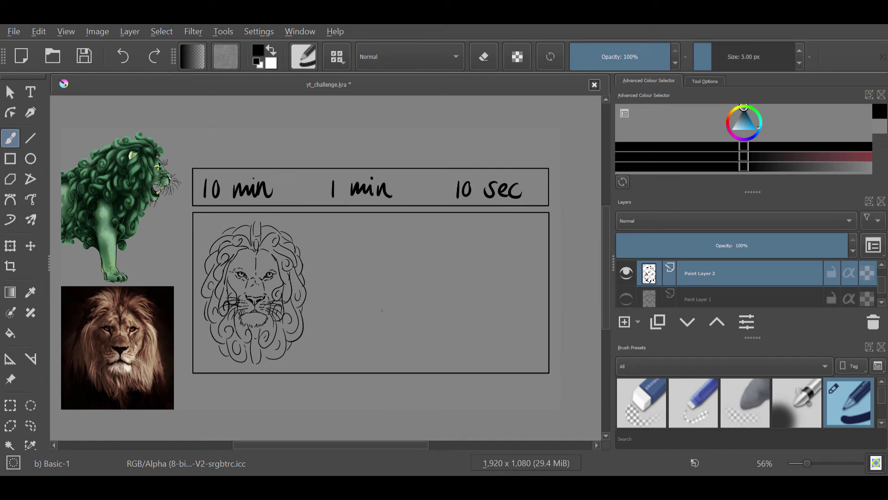
# Rename the inked lion layer to "10 min" and add a new layer named "1 min" above it.
pyautogui.doubleClick(709, 272)
pyautogui.write('10 min')
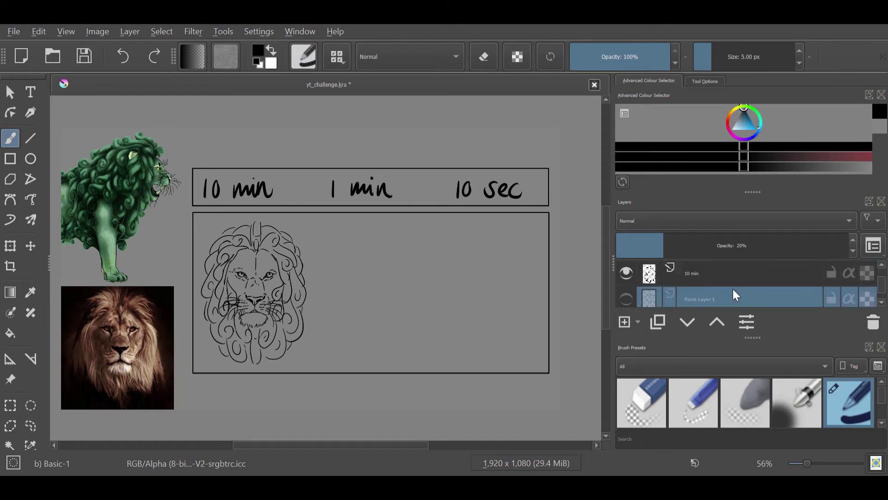
pyautogui.press('Return')
pyautogui.press('Insert')
pyautogui.doubleClick(724, 277)
pyautogui.write('1 min')
pyautogui.press('Return')
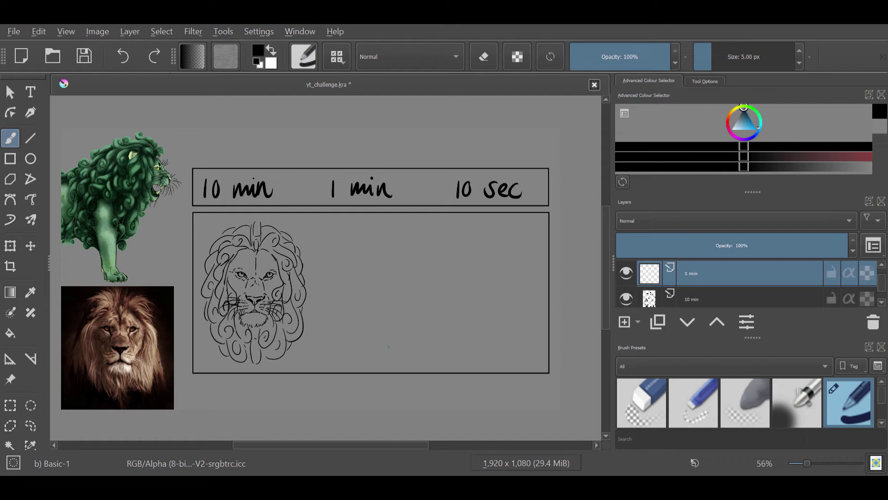
# Slightly adjust the width of the lion head on the 10 min layer with Transform.
pyautogui.click(706, 302)
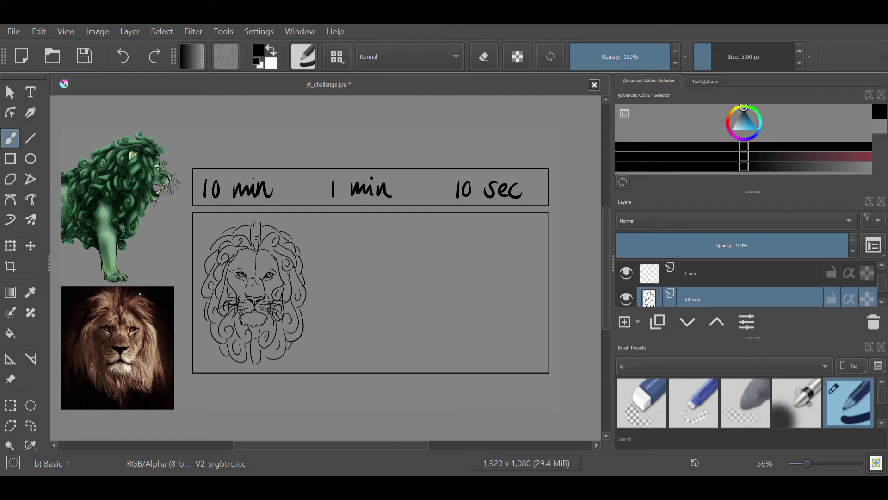
pyautogui.hotkey('ctrl', 't')
pyautogui.moveTo(315, 297); pyautogui.dragTo(319, 296)
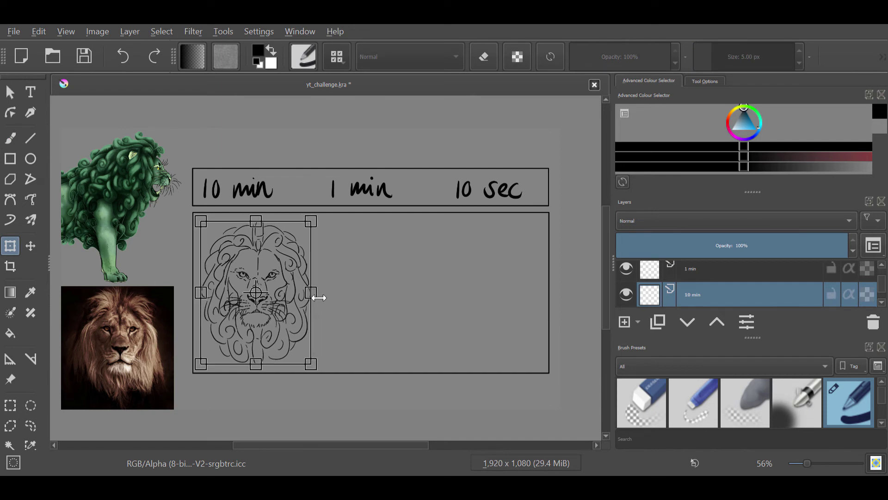
pyautogui.scroll(3, 321, 335)
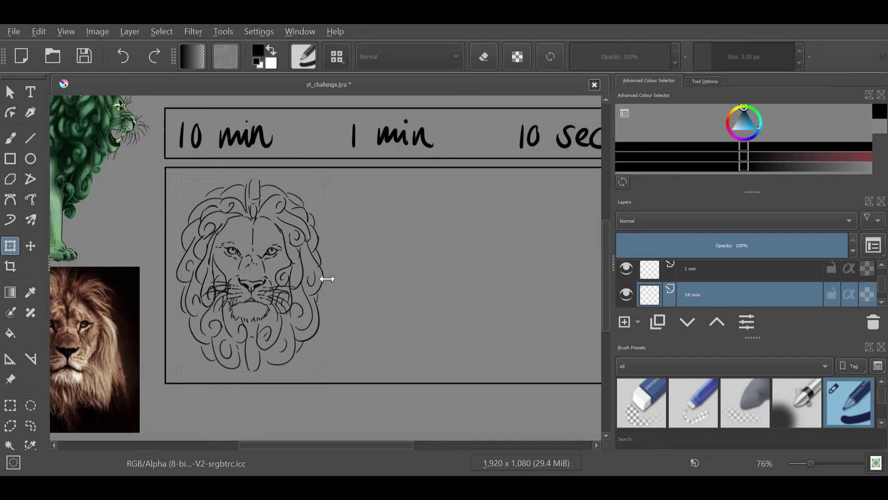
pyautogui.scroll(-2, 310, 336)
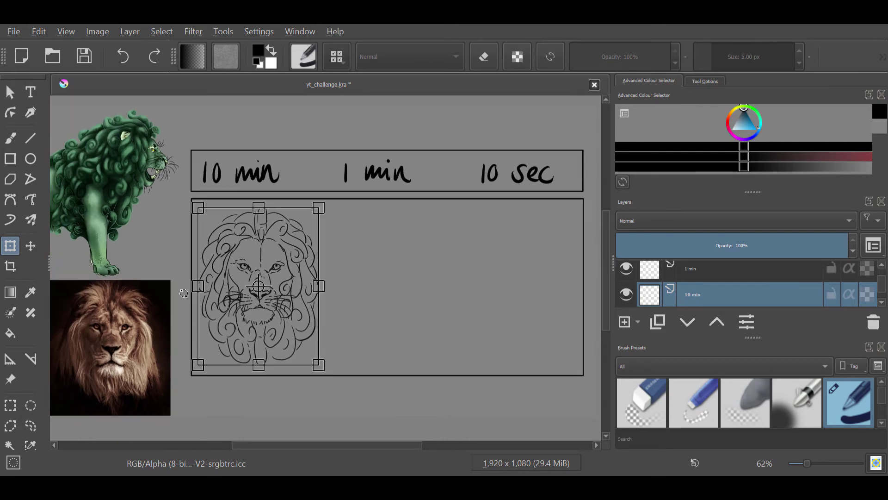
# On the 1 min layer, sketch a round head with a muzzle block, nose and eye marks below the "1 min" label.
pyautogui.press('b')
pyautogui.click(729, 277)
pyautogui.scroll(-1, 359, 313)
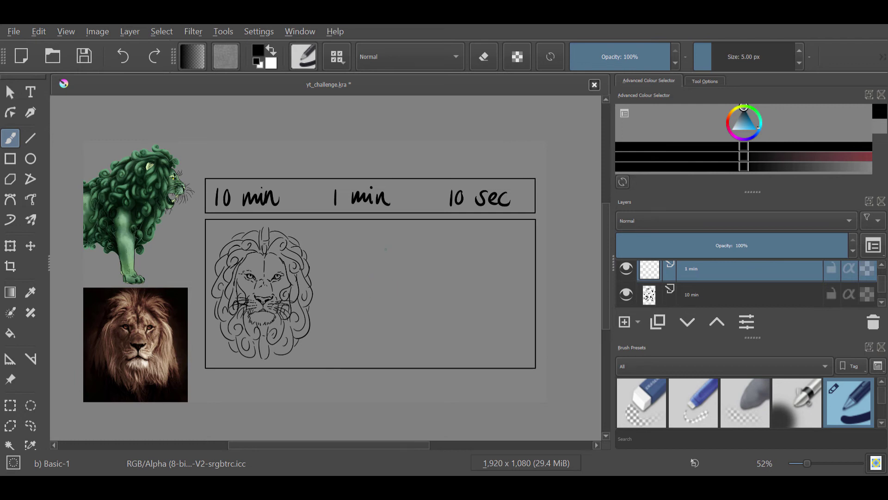
pyautogui.moveTo(341, 271); pyautogui.dragTo(344, 262)
pyautogui.moveTo(356, 295)
pyautogui.mouseDown()
pyautogui.moveTo(356, 318)
pyautogui.moveTo(381, 317)
pyautogui.moveTo(368, 306)
pyautogui.moveTo(378, 297)
pyautogui.moveTo(360, 296)
pyautogui.mouseUp()
pyautogui.hotkey('ctrl', 'z')
pyautogui.hotkey('ctrl', 'z')
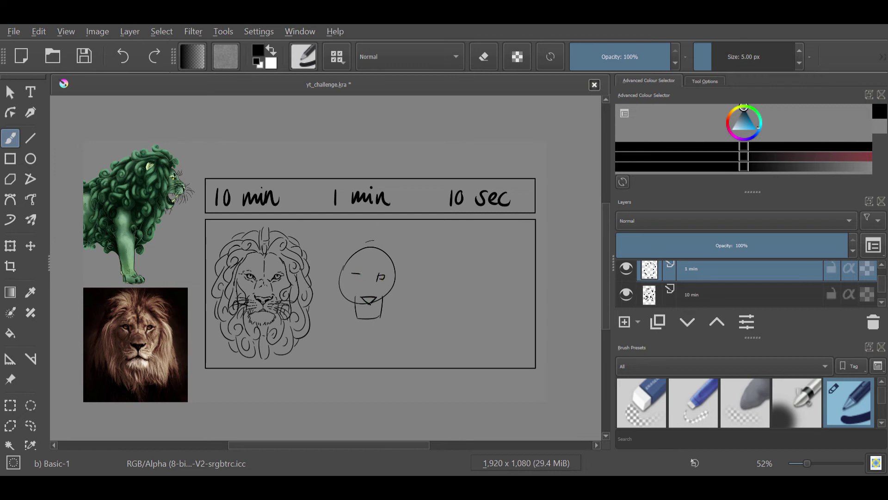
# Draw large curved mane lobes around both sides of the 1 min head and below its muzzle.
pyautogui.moveTo(365, 241); pyautogui.dragTo(329, 263)
pyautogui.hotkey('ctrl', 'z')
pyautogui.moveTo(365, 240)
pyautogui.mouseDown()
pyautogui.moveTo(342, 273)
pyautogui.moveTo(343, 309)
pyautogui.moveTo(374, 345)
pyautogui.mouseUp()
pyautogui.moveTo(385, 314); pyautogui.dragTo(377, 344)
pyautogui.moveTo(382, 238)
pyautogui.mouseDown()
pyautogui.moveTo(404, 293)
pyautogui.moveTo(389, 323)
pyautogui.mouseUp()
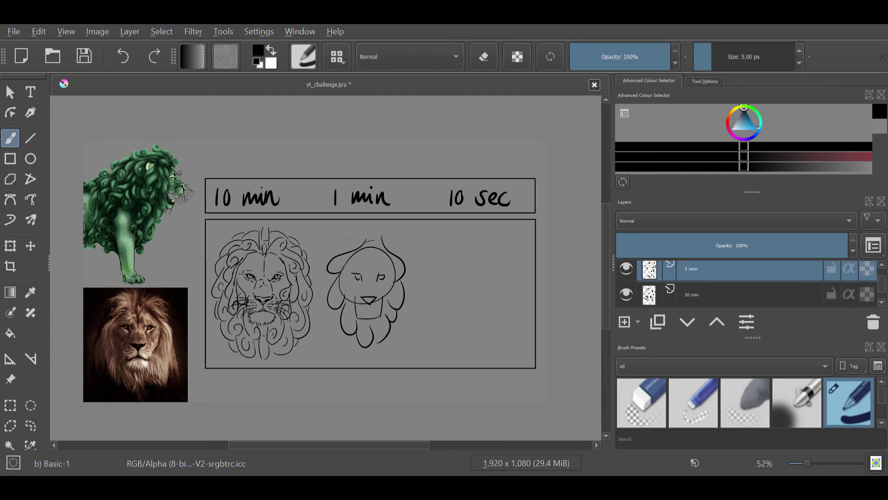
# Add a forelock and outer mane strokes around the top, sides and bottom of the 1 min lion.
pyautogui.moveTo(366, 240)
pyautogui.mouseDown()
pyautogui.moveTo(348, 251)
pyautogui.moveTo(377, 234)
pyautogui.moveTo(369, 231)
pyautogui.moveTo(373, 256)
pyautogui.moveTo(335, 255)
pyautogui.mouseUp()
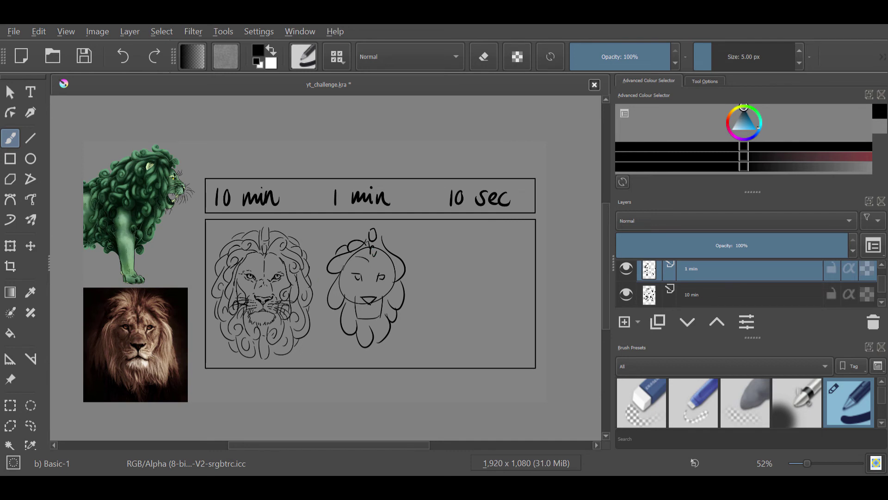
pyautogui.moveTo(395, 246)
pyautogui.mouseDown()
pyautogui.moveTo(404, 255)
pyautogui.moveTo(352, 244)
pyautogui.mouseUp()
pyautogui.moveTo(331, 275)
pyautogui.mouseDown()
pyautogui.moveTo(327, 292)
pyautogui.moveTo(349, 352)
pyautogui.mouseUp()
pyautogui.moveTo(393, 324); pyautogui.dragTo(370, 360)
pyautogui.moveTo(406, 272); pyautogui.dragTo(408, 290)
pyautogui.moveTo(384, 240); pyautogui.dragTo(394, 246)
# Add the mouth, cheek contours, brow marks and nose bridge to the 1 min lion's face, undoing the stray stroke.
pyautogui.scroll(1, 349, 316)
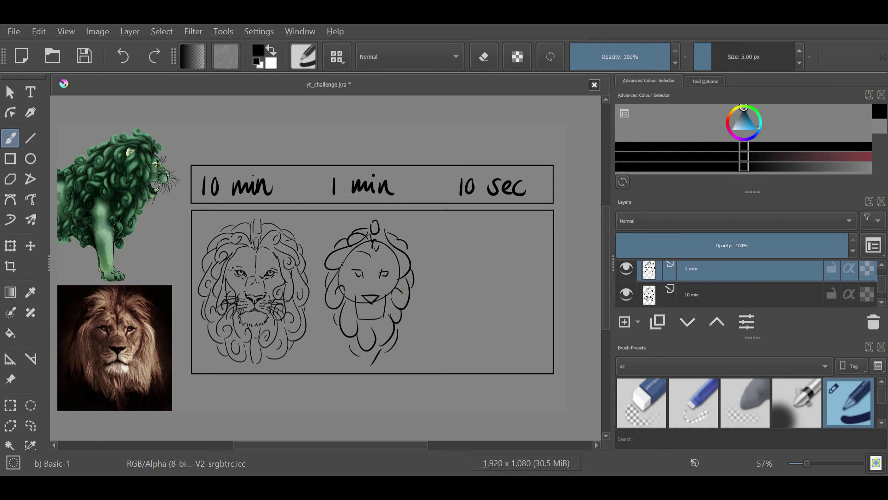
pyautogui.moveTo(349, 315); pyautogui.dragTo(357, 323)
pyautogui.moveTo(382, 310)
pyautogui.mouseDown()
pyautogui.moveTo(355, 308)
pyautogui.moveTo(386, 309)
pyautogui.moveTo(365, 319)
pyautogui.moveTo(376, 320)
pyautogui.moveTo(386, 304)
pyautogui.mouseUp()
pyautogui.moveTo(350, 269); pyautogui.dragTo(346, 290)
pyautogui.moveTo(396, 260); pyautogui.dragTo(392, 287)
pyautogui.moveTo(381, 249); pyautogui.dragTo(396, 264)
pyautogui.hotkey('ctrl', 'z')
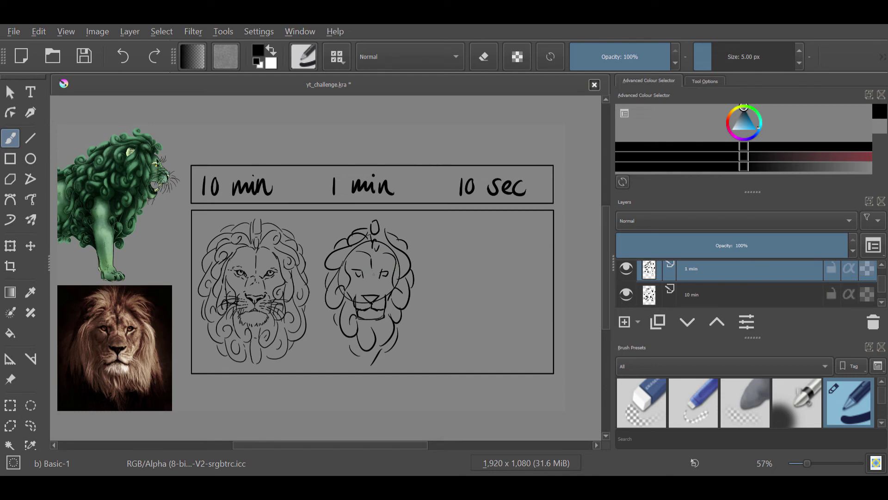
pyautogui.moveTo(380, 261)
pyautogui.mouseDown()
pyautogui.moveTo(385, 269)
pyautogui.moveTo(363, 267)
pyautogui.moveTo(393, 267)
pyautogui.moveTo(355, 270)
pyautogui.mouseUp()
# Add a new layer above the 1 min layer and name it "10 sec".
pyautogui.click(625, 322)
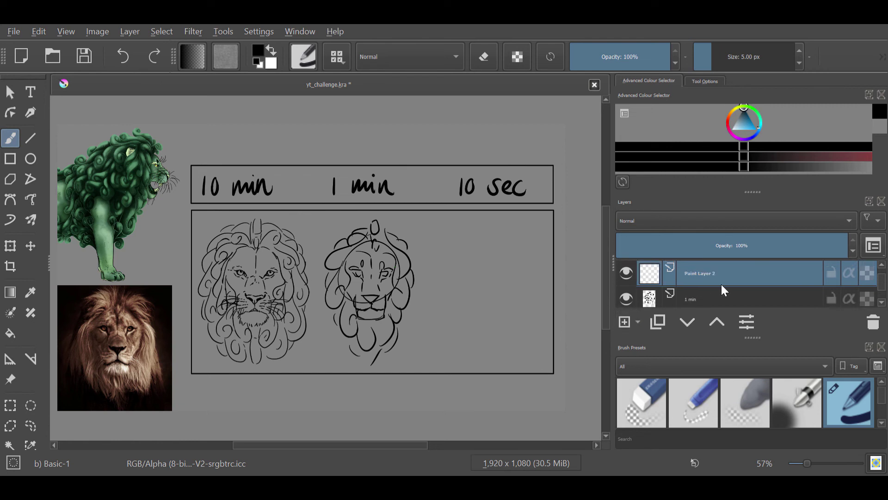
pyautogui.doubleClick(720, 284)
pyautogui.write('10 sec')
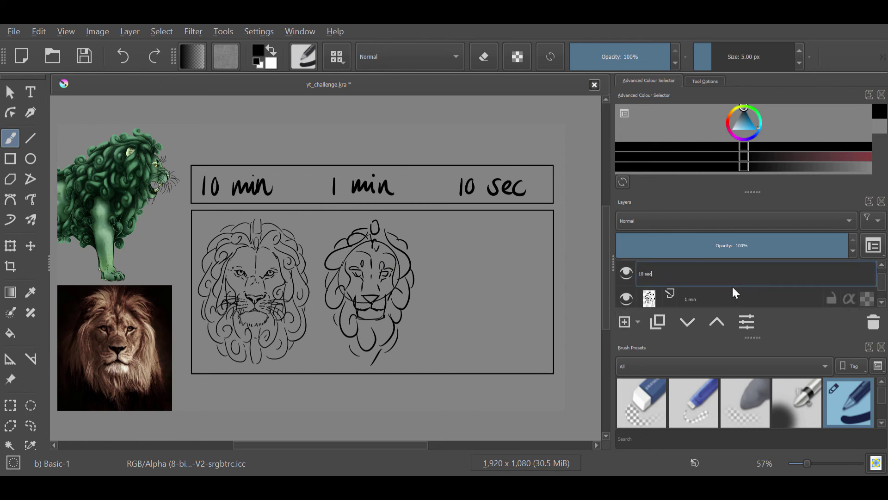
pyautogui.press('Return')
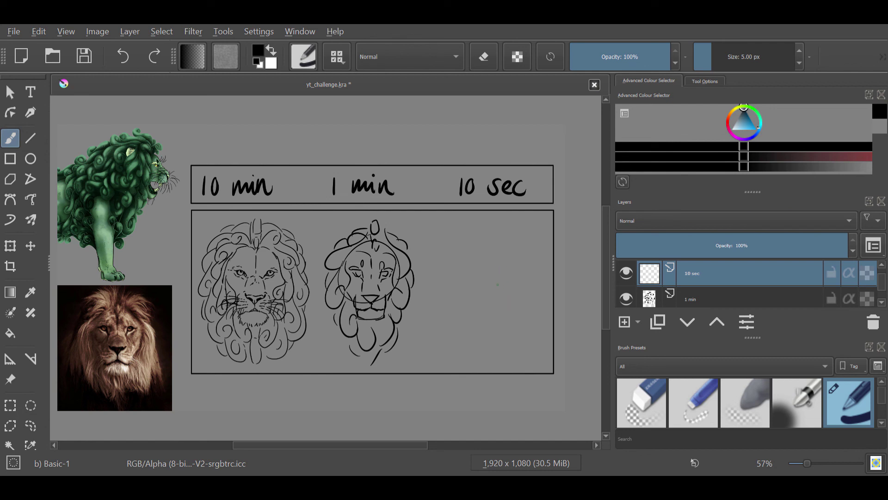
# Sketch a simplified lion on the 10 sec layer with a round head, boxy muzzle, ears, mane outline and eye marks.
pyautogui.scroll(2, 608, 300)
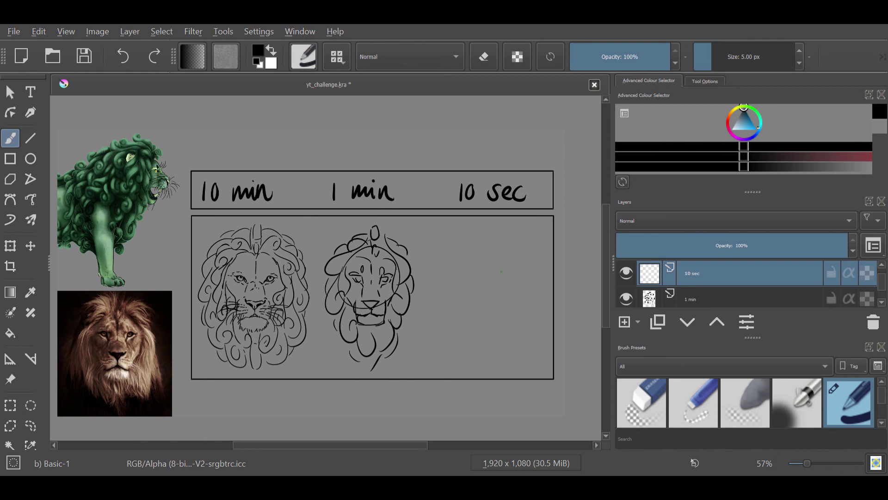
pyautogui.moveTo(500, 241); pyautogui.dragTo(489, 239)
pyautogui.moveTo(472, 286)
pyautogui.mouseDown()
pyautogui.moveTo(473, 317)
pyautogui.moveTo(497, 309)
pyautogui.moveTo(499, 288)
pyautogui.moveTo(472, 288)
pyautogui.mouseUp()
pyautogui.moveTo(482, 230)
pyautogui.mouseDown()
pyautogui.moveTo(456, 329)
pyautogui.moveTo(462, 338)
pyautogui.moveTo(499, 336)
pyautogui.moveTo(526, 252)
pyautogui.moveTo(500, 229)
pyautogui.moveTo(529, 263)
pyautogui.moveTo(445, 261)
pyautogui.mouseUp()
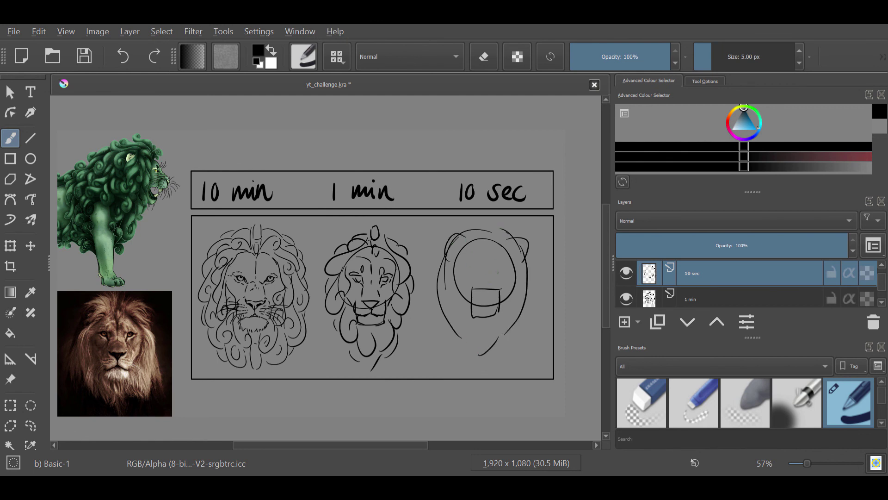
pyautogui.moveTo(472, 262); pyautogui.dragTo(477, 273)
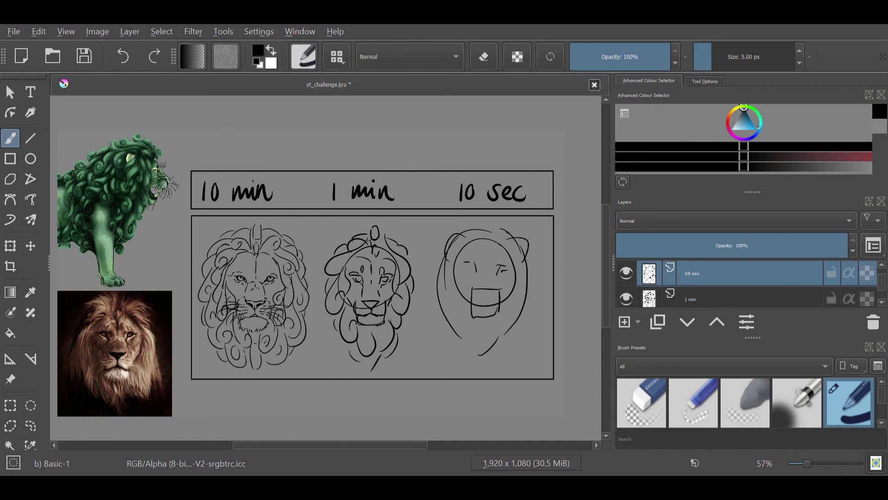